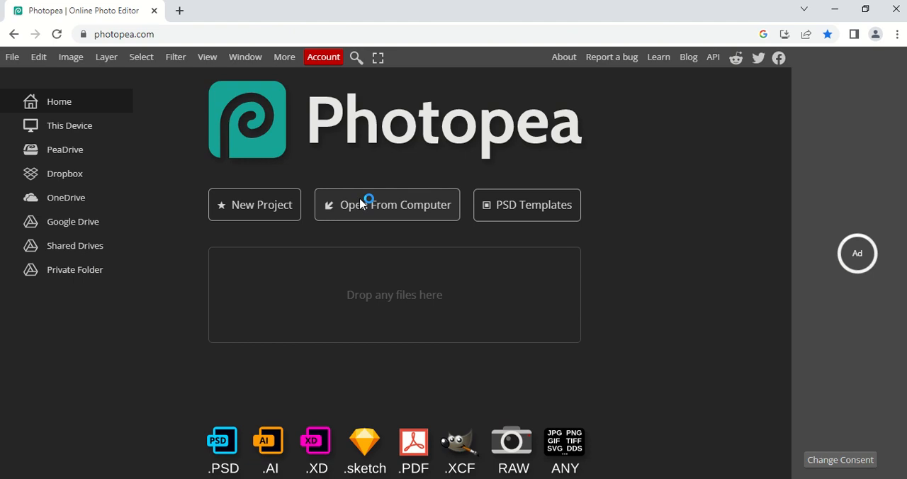
Step: Open the original photo of the woman from the Photopea folder on the computer
left_click(360, 204)
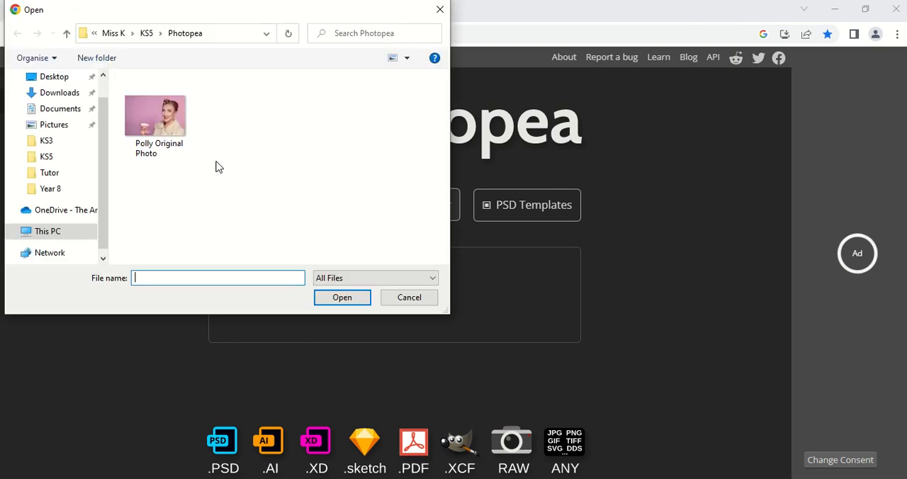
left_click(170, 120)
left_click(340, 300)
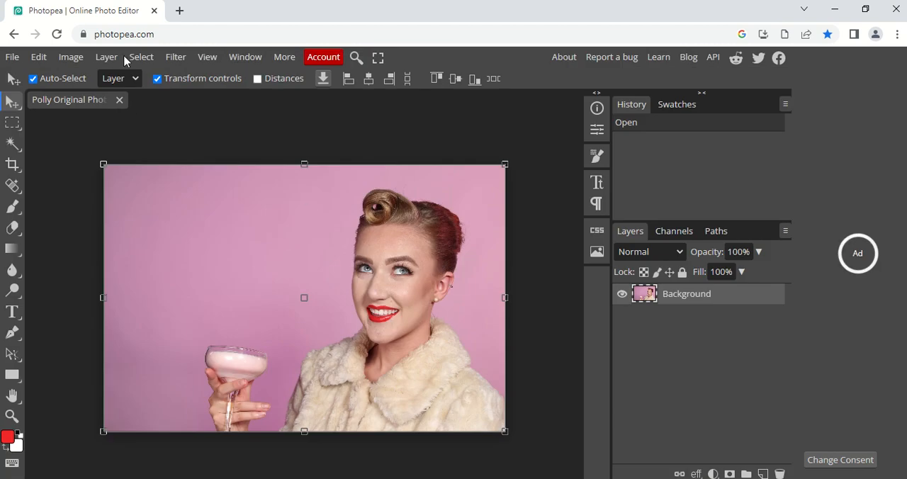
left_click(71, 56)
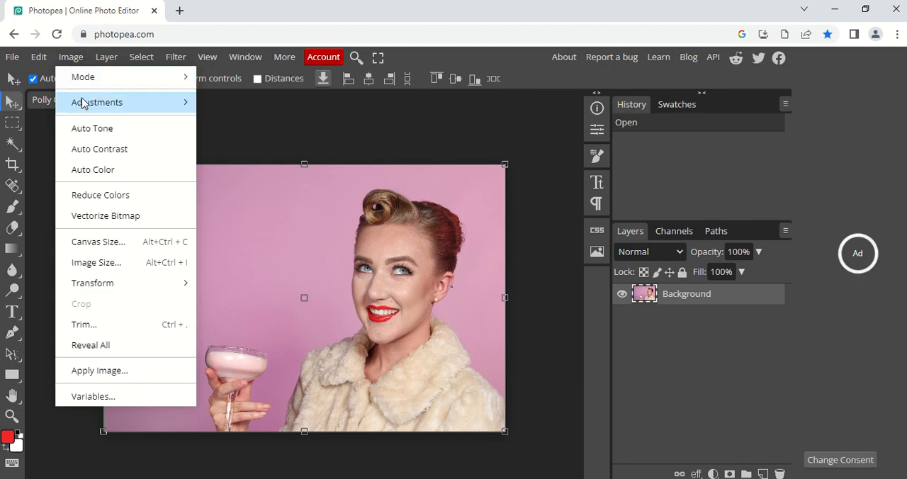
mouse_move(84, 104)
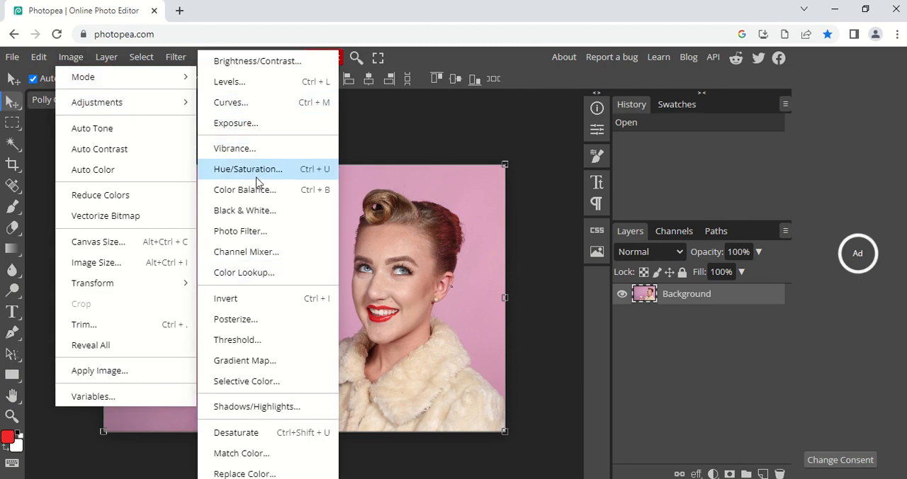
left_click(338, 221)
left_click_drag(283, 166, 167, 136)
left_click(275, 128)
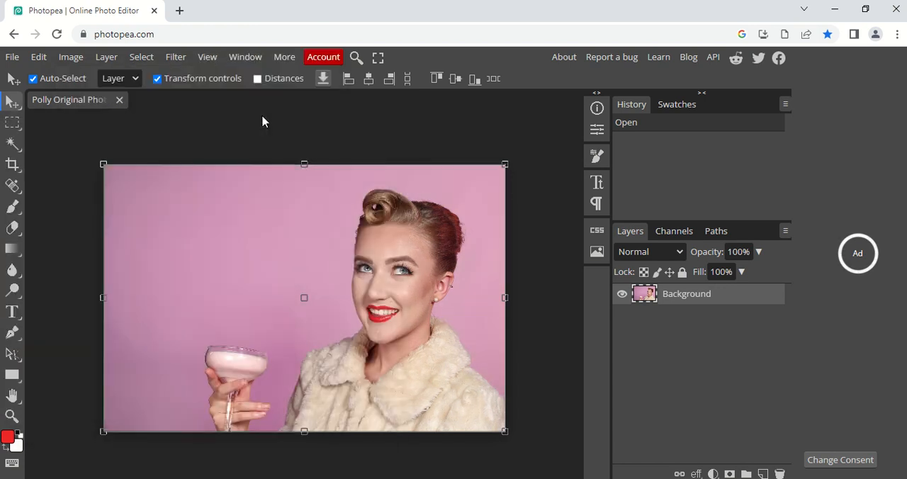
Step: Try a Hue/Saturation adjustment on the photo, with saturation at -100 and with hue and saturation both at 2
left_click(71, 57)
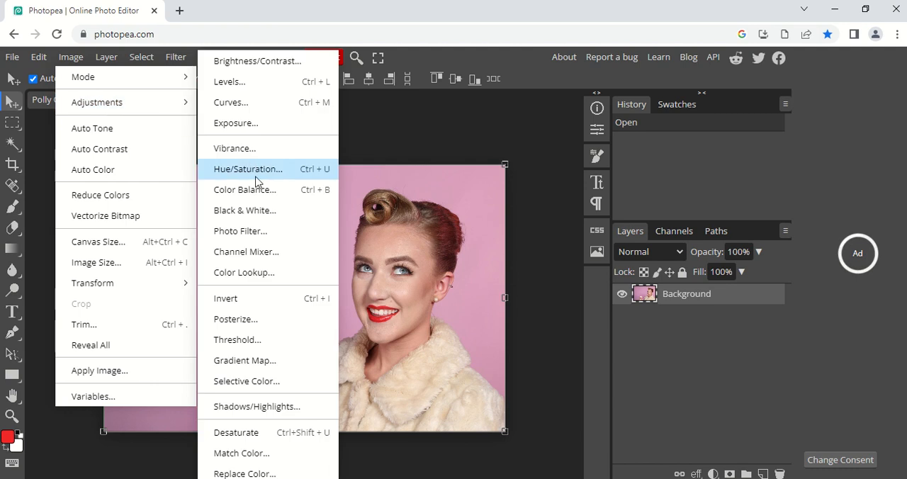
key("ctrl+u")
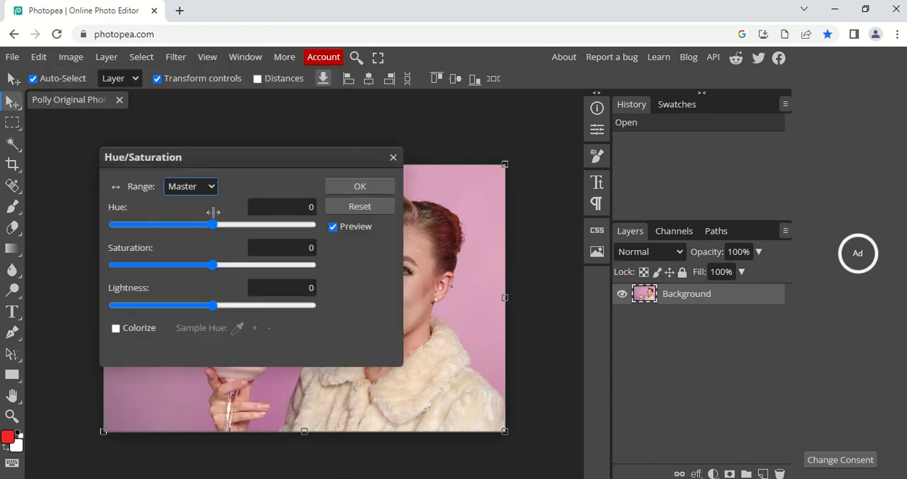
left_click_drag(216, 268, 67, 251)
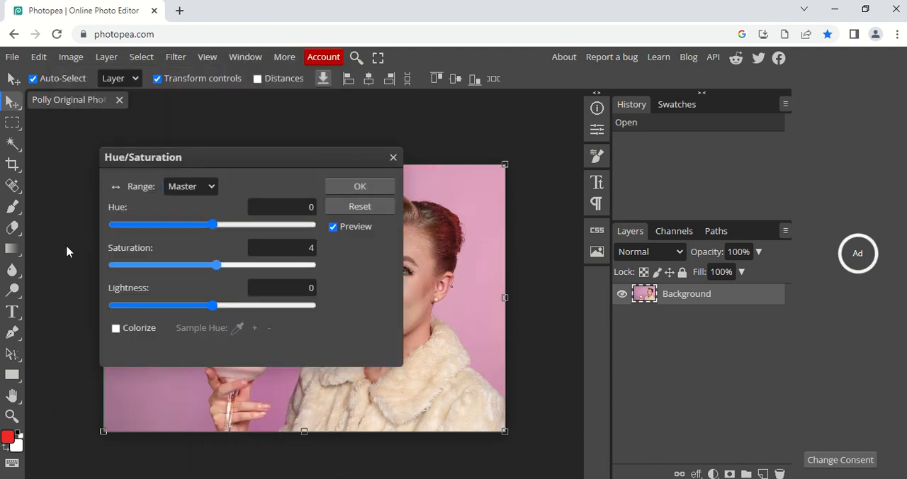
left_click_drag(192, 157, 87, 125)
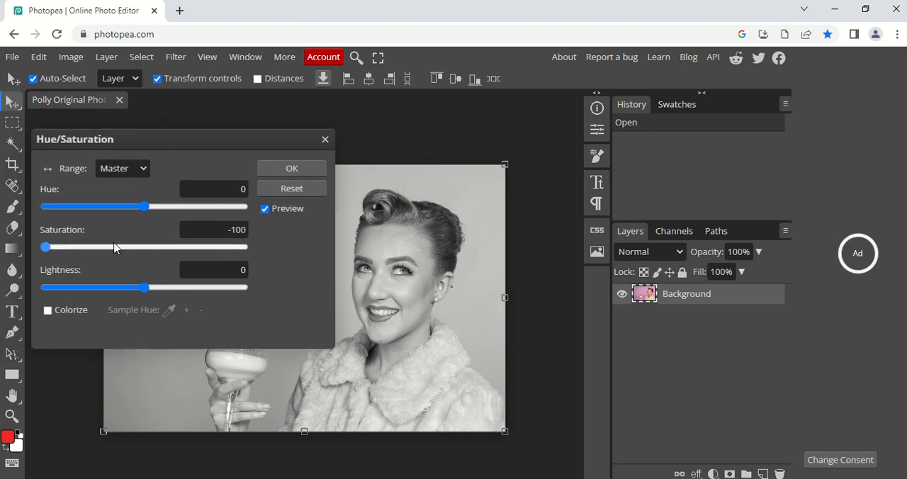
left_click_drag(117, 247, 148, 246)
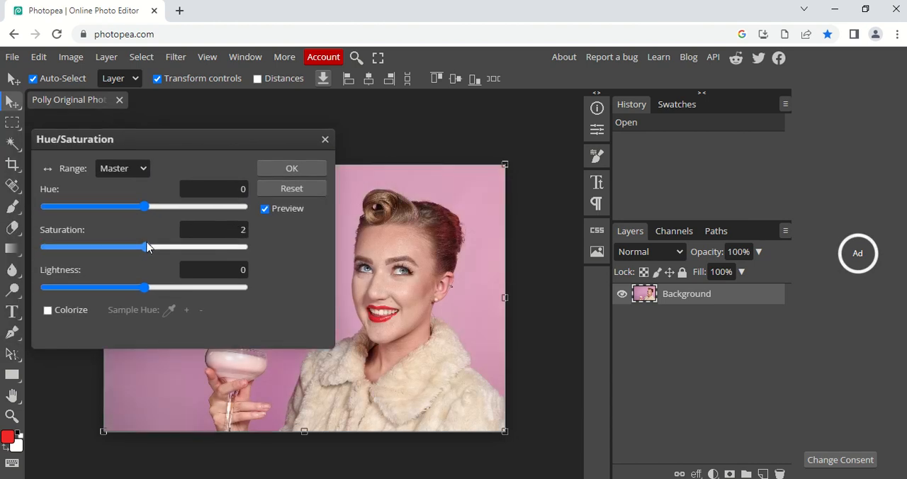
mouse_move(144, 206)
left_mouse_down()
mouse_move(46, 182)
mouse_move(147, 206)
mouse_move(207, 204)
mouse_move(117, 204)
mouse_move(145, 205)
left_mouse_up()
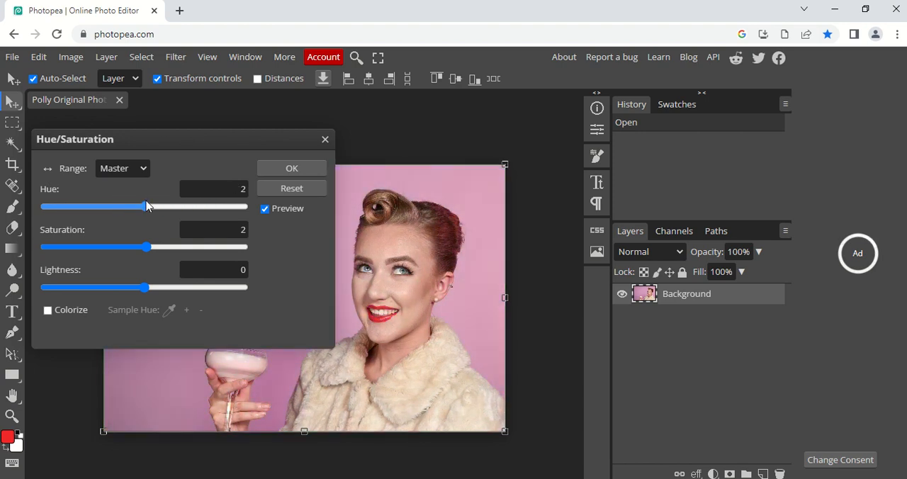
left_click(325, 139)
Step: Try a Vibrance adjustment on the photo with vibrance set to 4
left_click(71, 57)
mouse_move(97, 102)
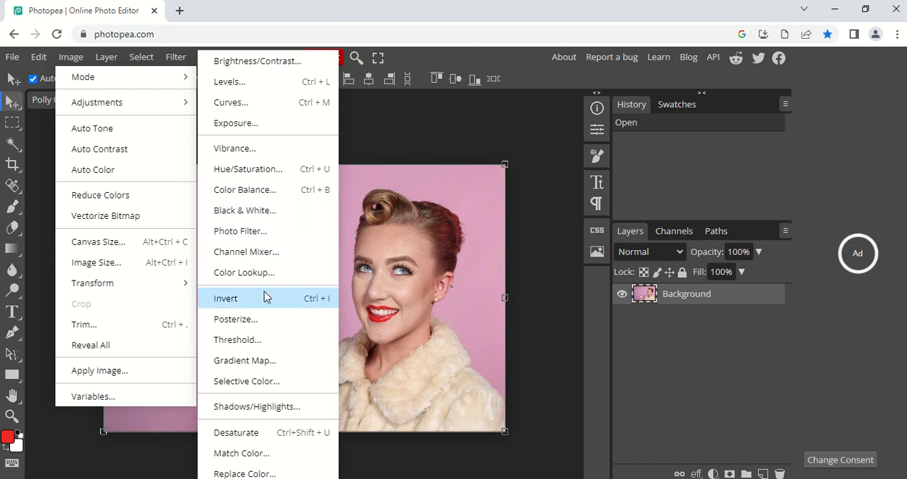
left_click(261, 144)
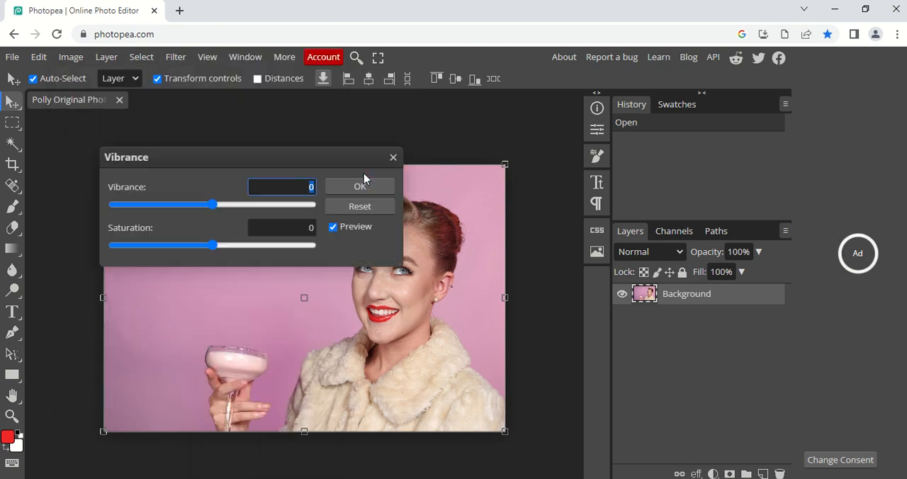
mouse_move(212, 205)
left_mouse_down()
mouse_move(233, 209)
mouse_move(203, 205)
mouse_move(243, 205)
mouse_move(219, 209)
left_mouse_up()
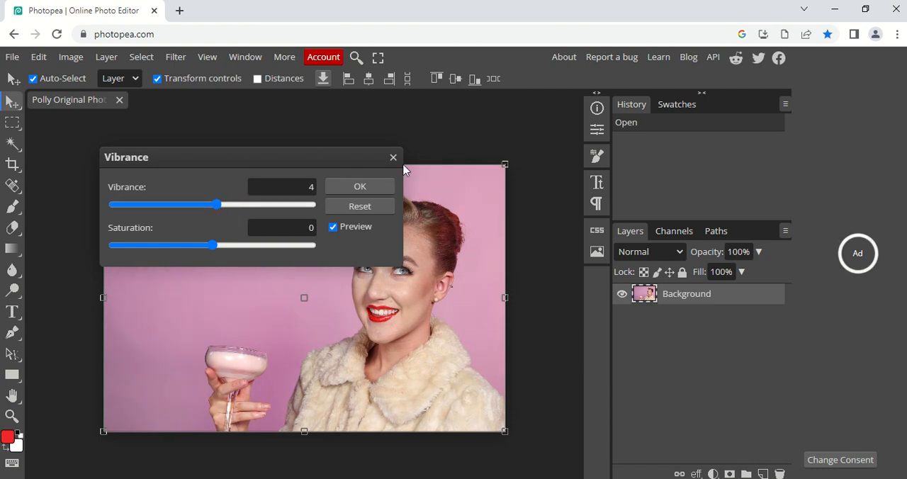
key("Escape")
Step: Apply a Brightness/Contrast adjustment to the photo with brightness 29 and contrast 28
left_click(71, 57)
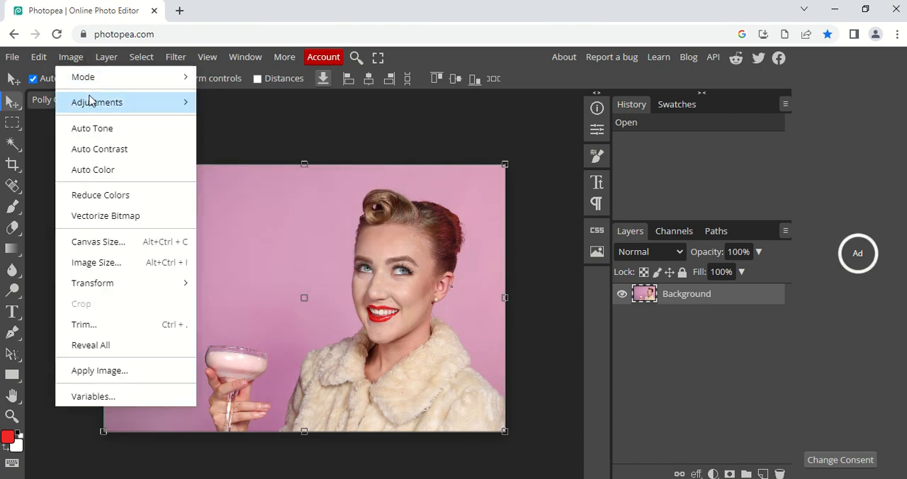
mouse_move(92, 102)
key("Escape")
left_click(71, 56)
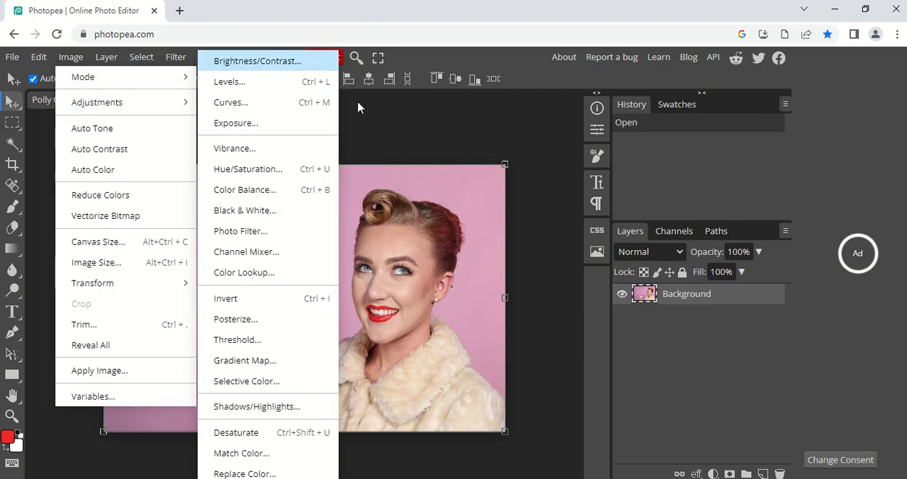
key("Return")
mouse_move(214, 205)
left_mouse_down()
mouse_move(240, 209)
mouse_move(232, 203)
left_mouse_up()
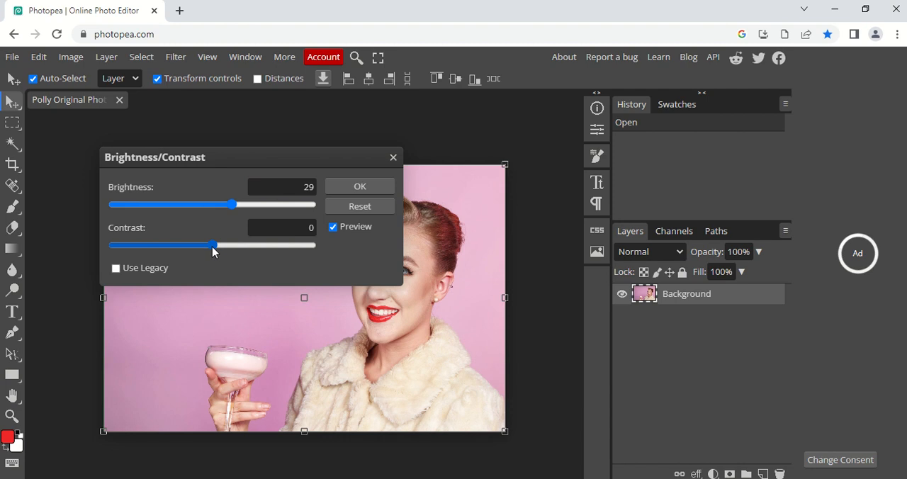
left_click_drag(213, 245, 239, 251)
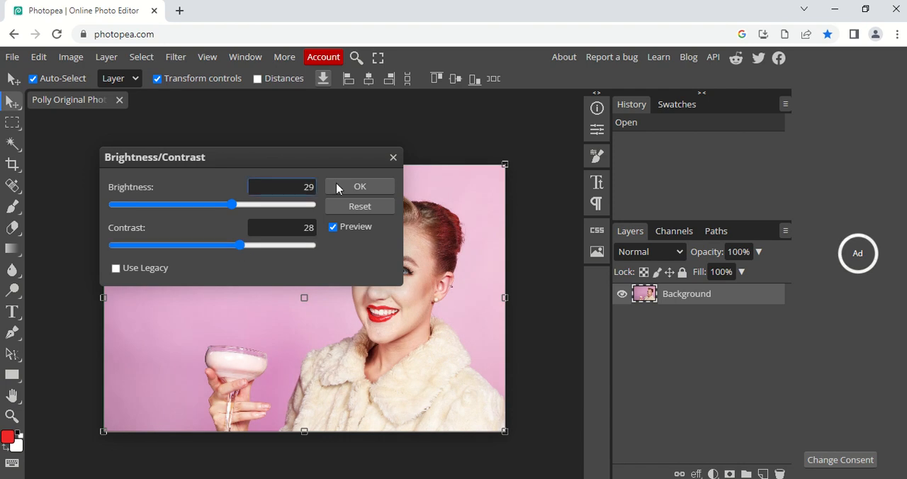
left_click(359, 186)
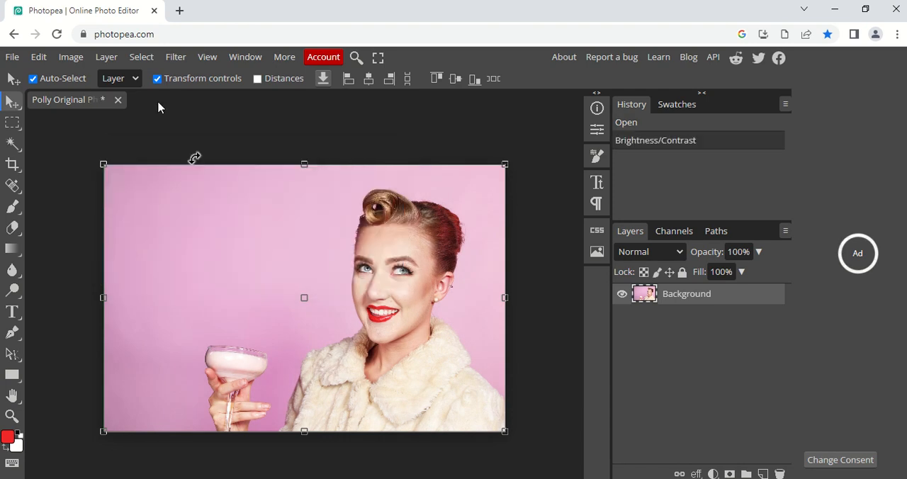
Step: Apply the Add Noise filter to the photo with an amount slightly lower than the default
left_click(72, 58)
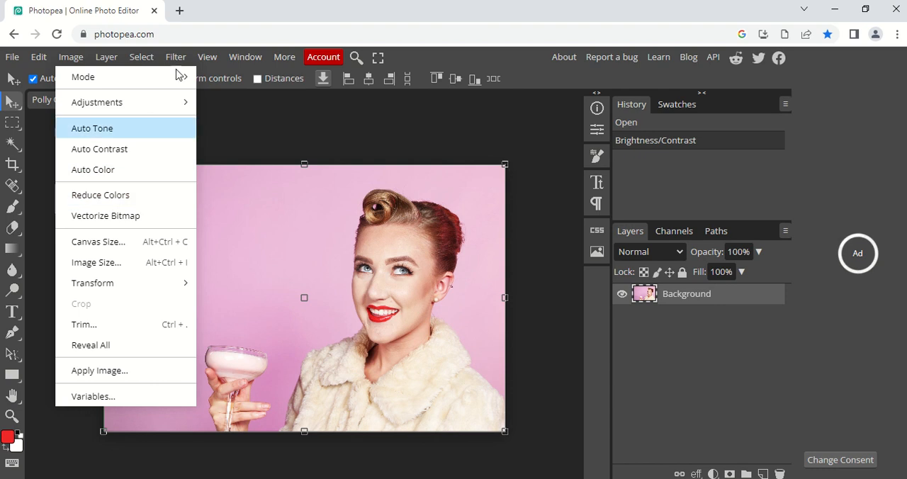
mouse_move(175, 57)
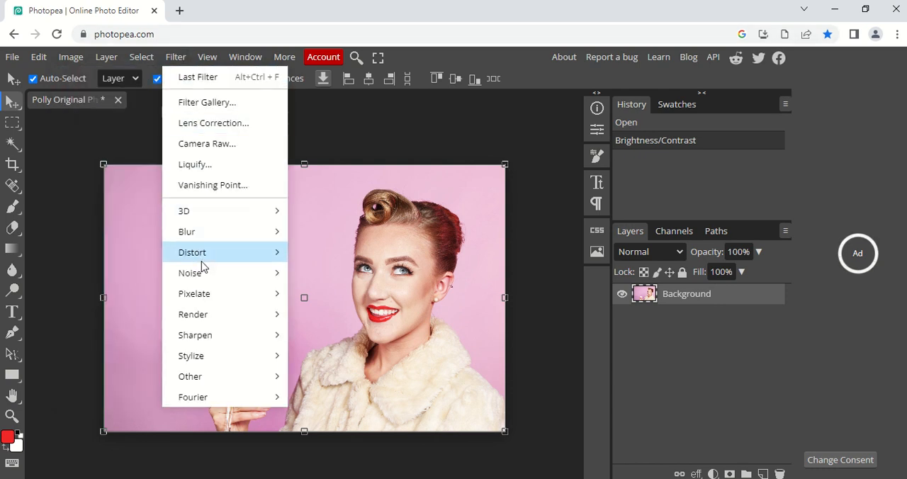
mouse_move(203, 275)
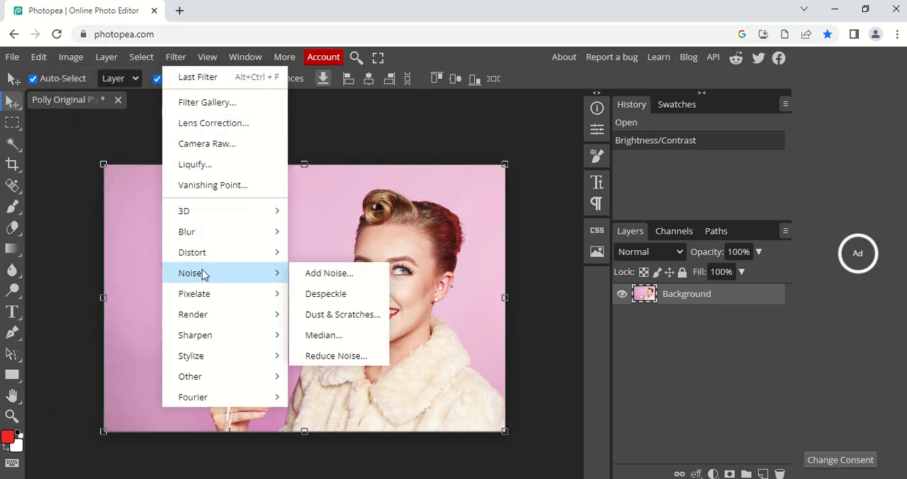
left_click(329, 275)
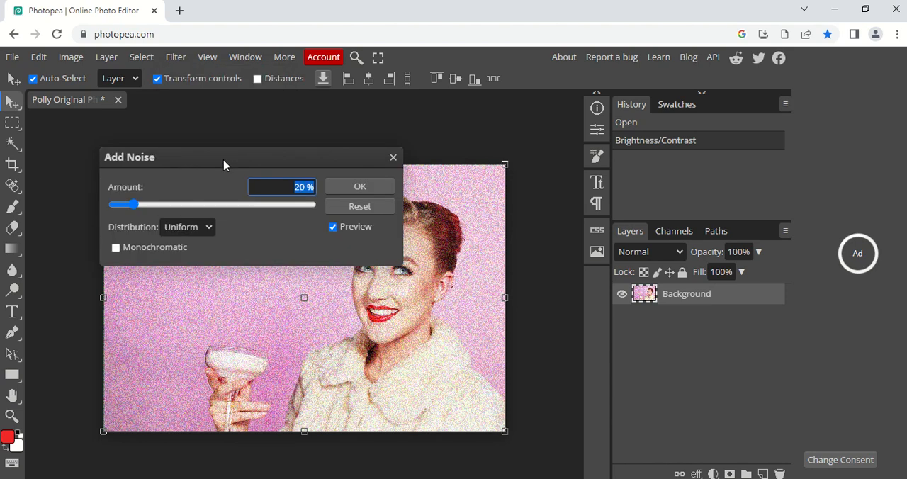
left_click_drag(224, 160, 171, 99)
mouse_move(82, 145)
left_mouse_down()
mouse_move(65, 147)
mouse_move(78, 146)
left_mouse_up()
left_click(305, 126)
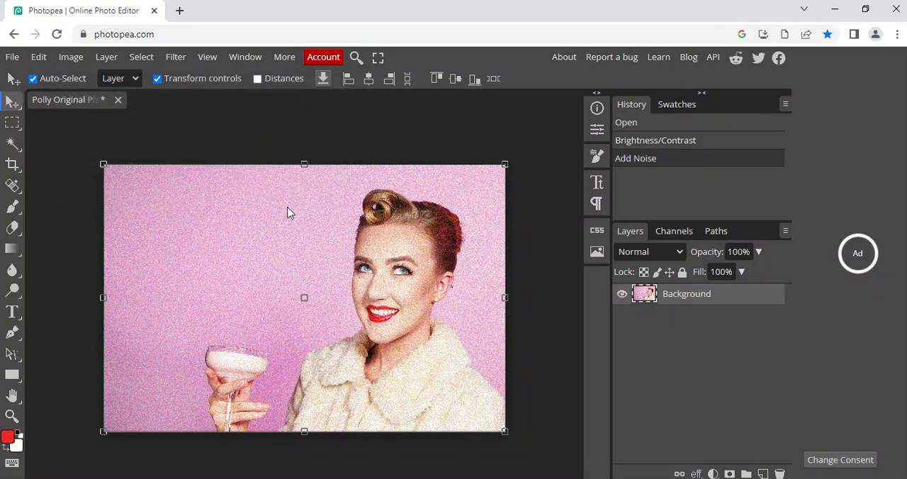
Step: Crop about a fifth of the photo's width off its left side, keeping the glass and the woman
left_click(9, 167)
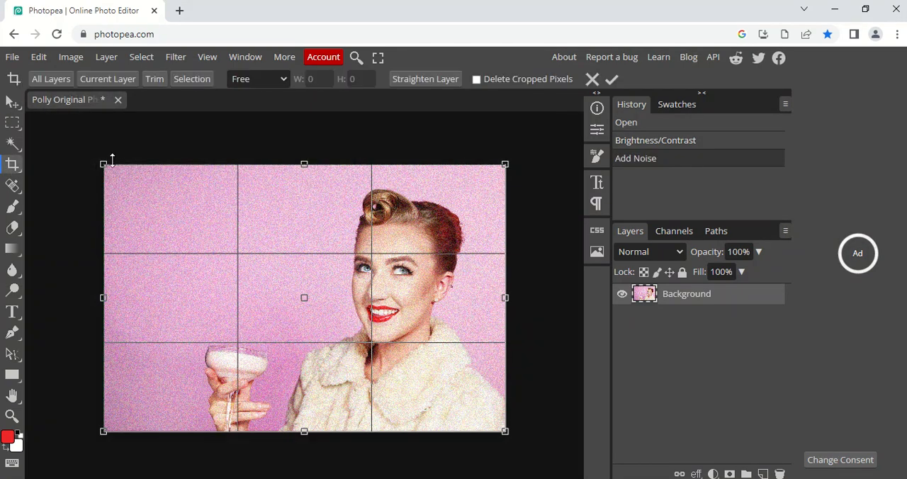
left_click_drag(103, 164, 183, 165)
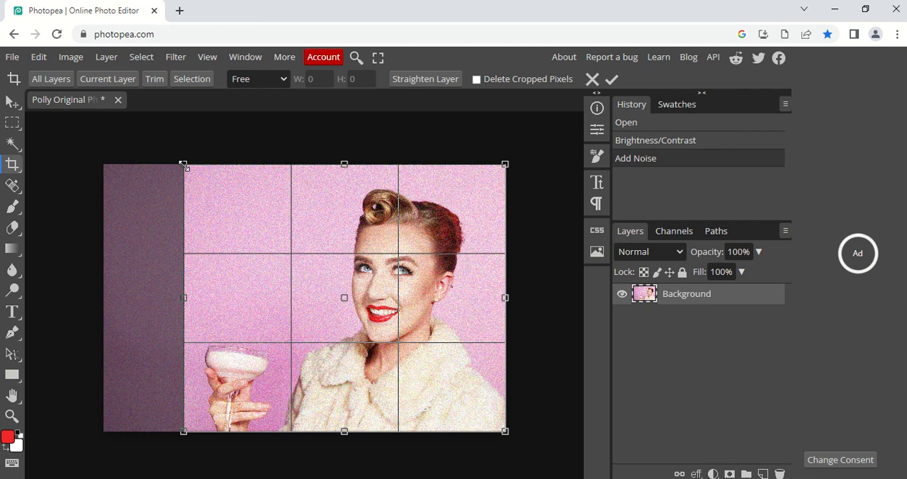
key("Return")
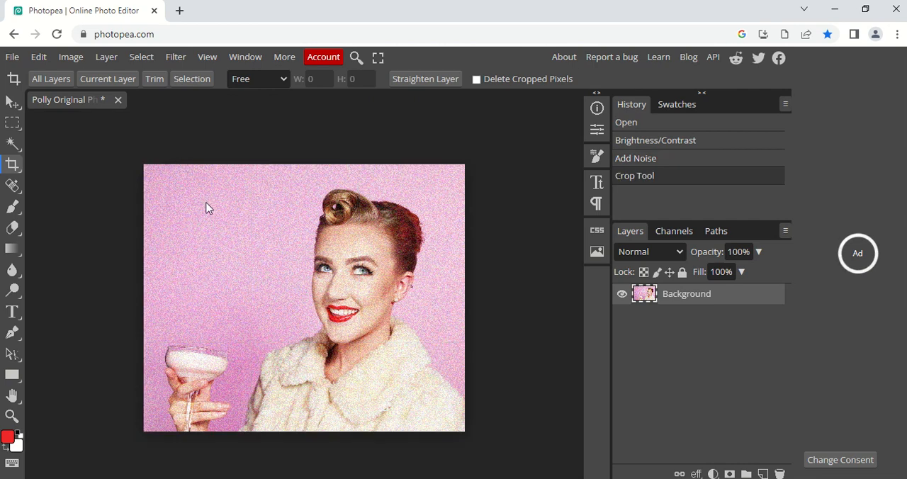
Step: Retouch a small spot of skin between the nose and upper lip with the Spot Healing Brush
key("ctrl+plus")
key("ctrl+plus")
key("ctrl+minus")
key("ctrl+minus")
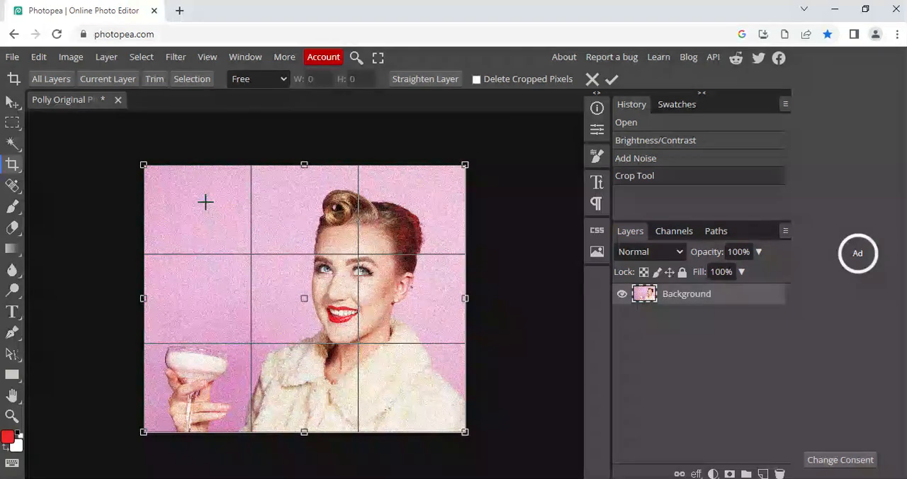
key("ctrl+plus")
key("ctrl+plus")
key("ctrl+plus")
key("ctrl+plus")
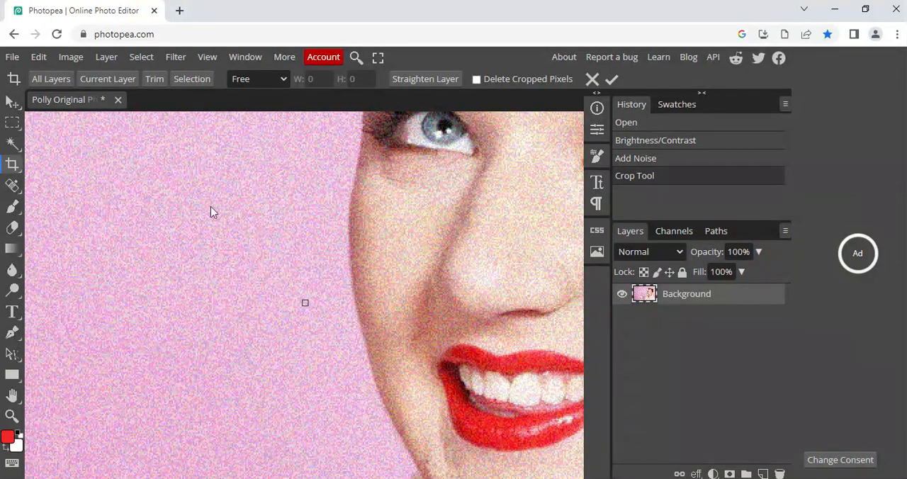
left_click(12, 395)
left_click_drag(430, 374, 196, 324)
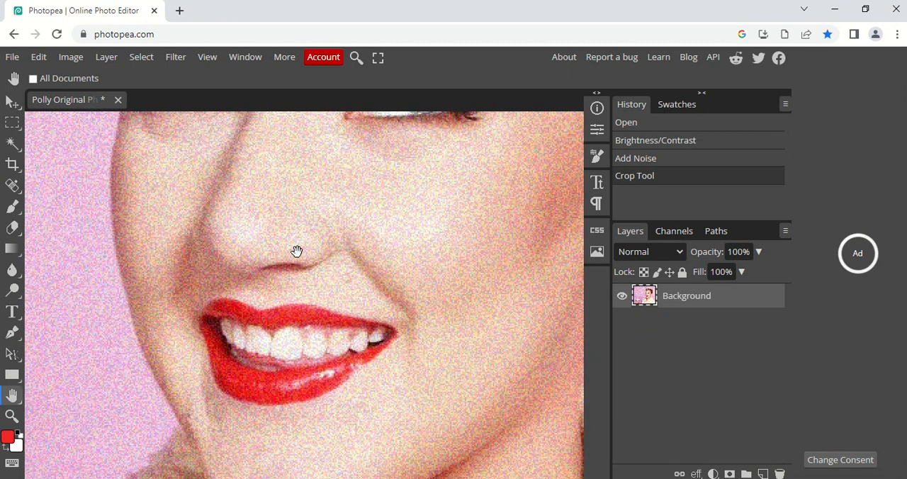
left_click(16, 189)
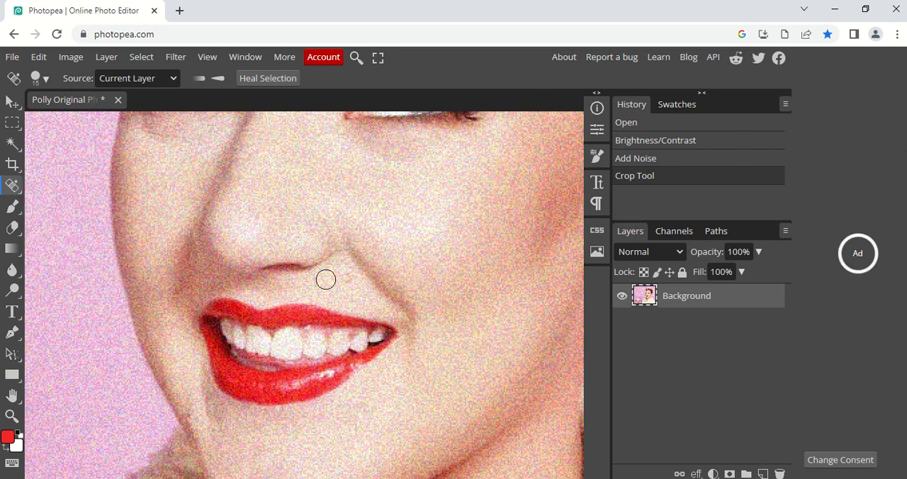
left_click(350, 278)
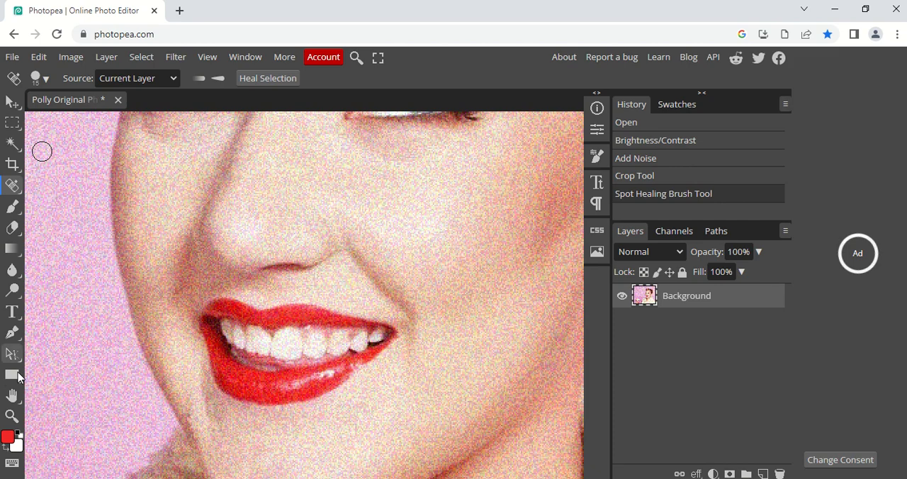
Step: Desaturate the whole photo with a Hue/Saturation adjustment, setting saturation to -100
left_click(12, 395)
left_click_drag(244, 297, 144, 449)
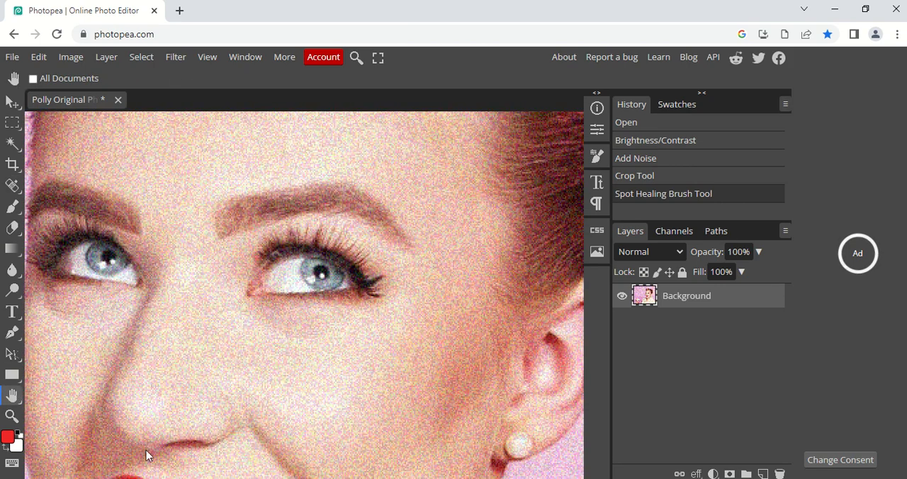
key("ctrl+minus")
key("ctrl+minus")
key("ctrl+minus")
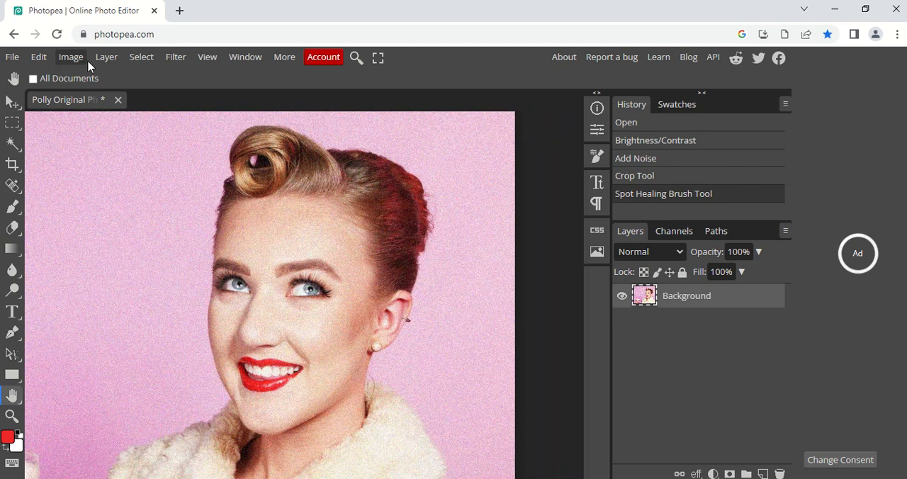
left_click(81, 59)
mouse_move(113, 102)
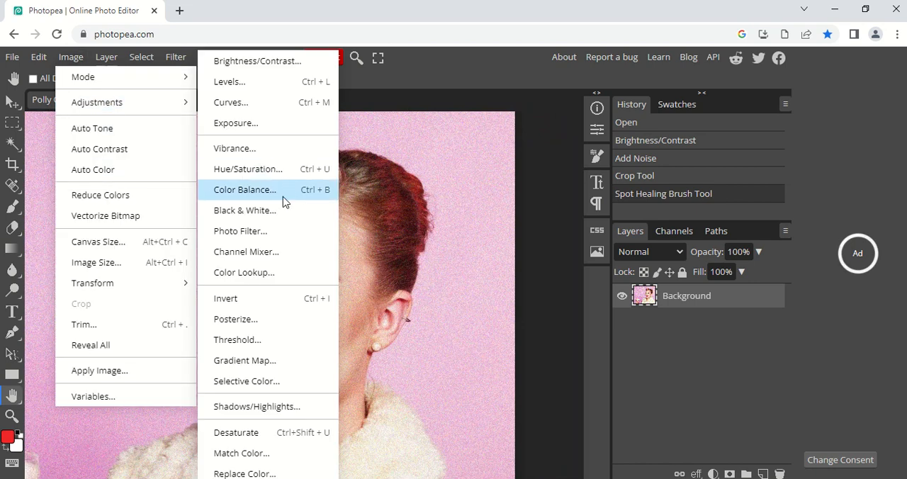
left_click(261, 172)
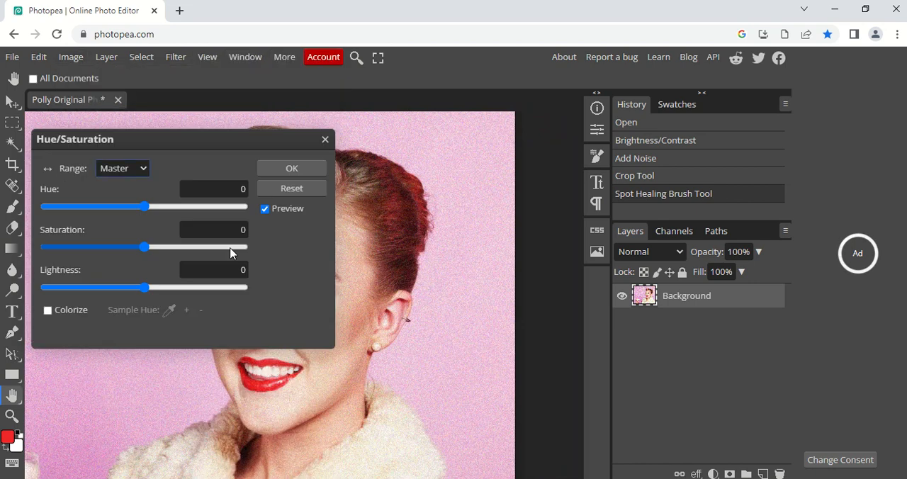
left_click_drag(144, 246, 43, 246)
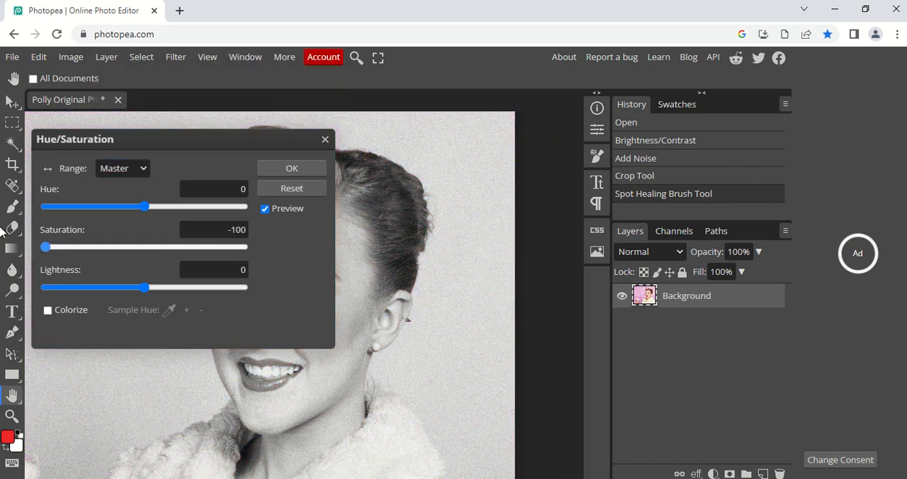
left_click(303, 168)
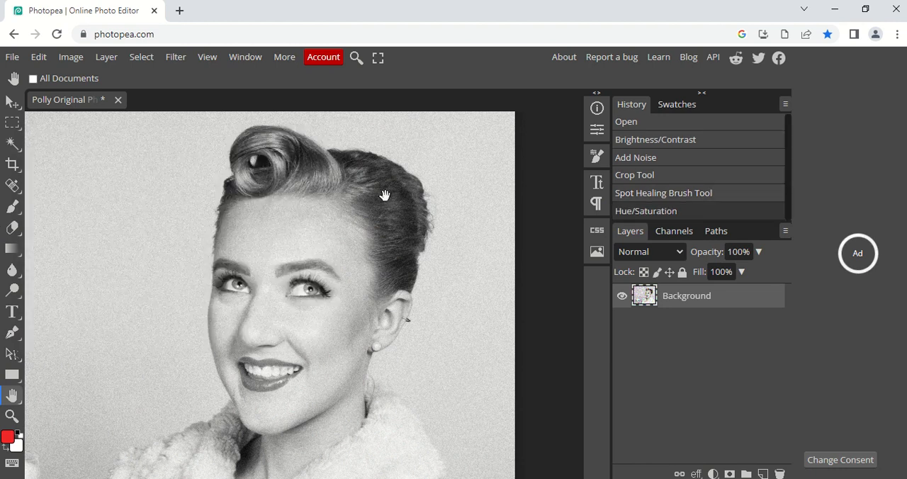
Step: Try duplicating the desaturated Background layer, and undo both the duplication and the Hue/Saturation adjustment
left_click_drag(152, 217, 275, 165)
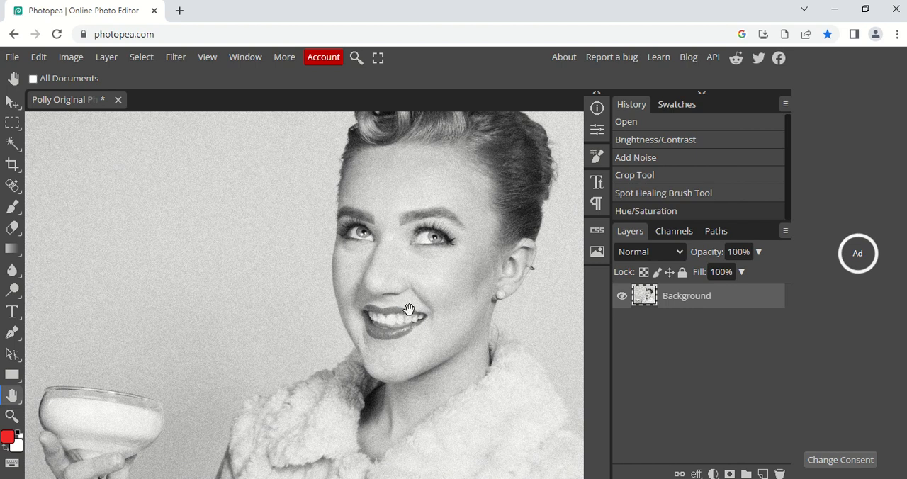
right_click(641, 302)
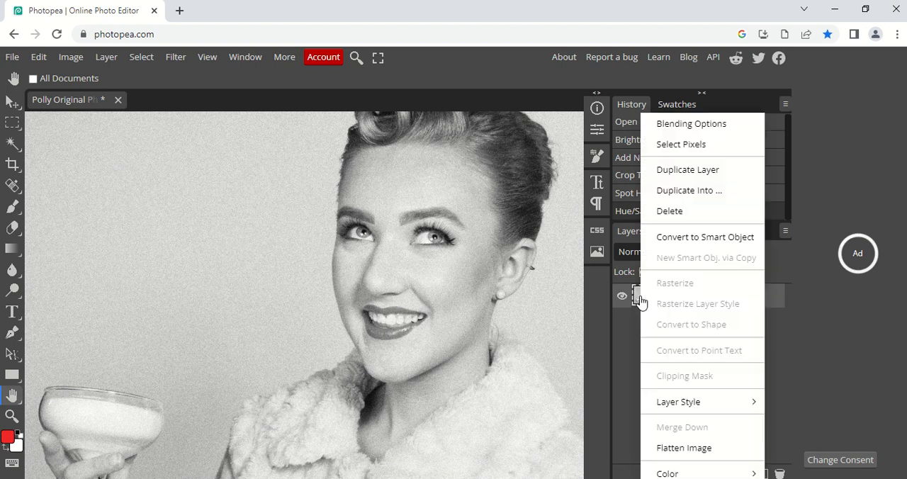
left_click(680, 171)
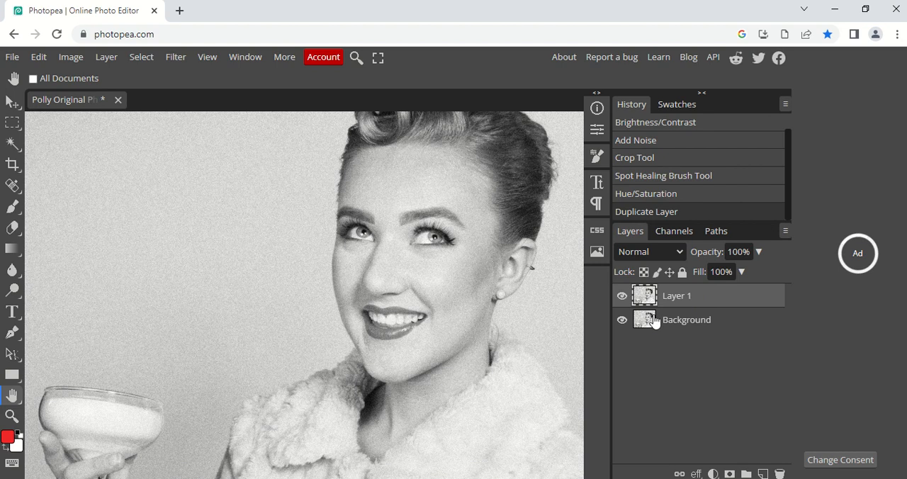
key("ctrl+z")
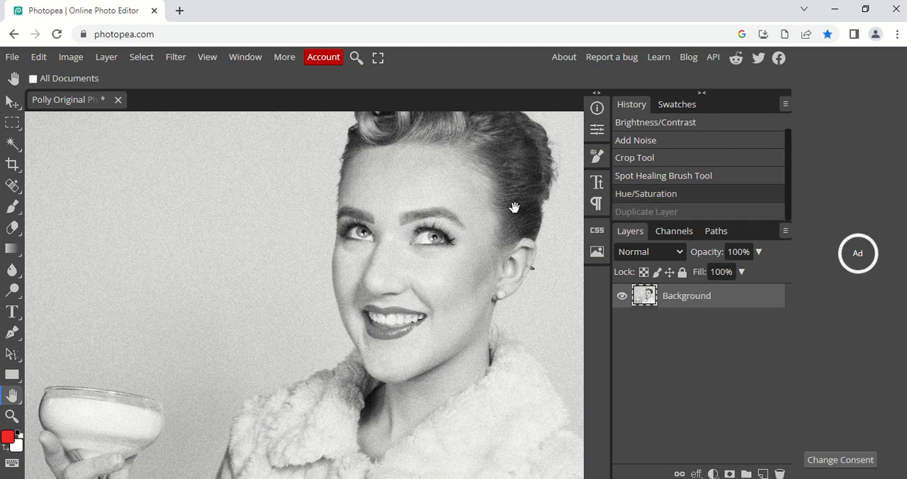
key("ctrl+z")
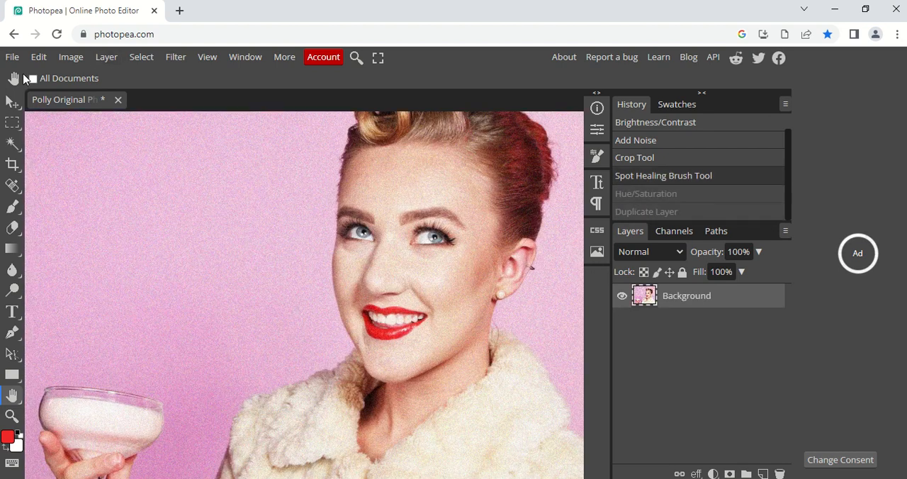
Step: Duplicate the full-colour Background layer and apply a Black & White adjustment to the copy
right_click(636, 299)
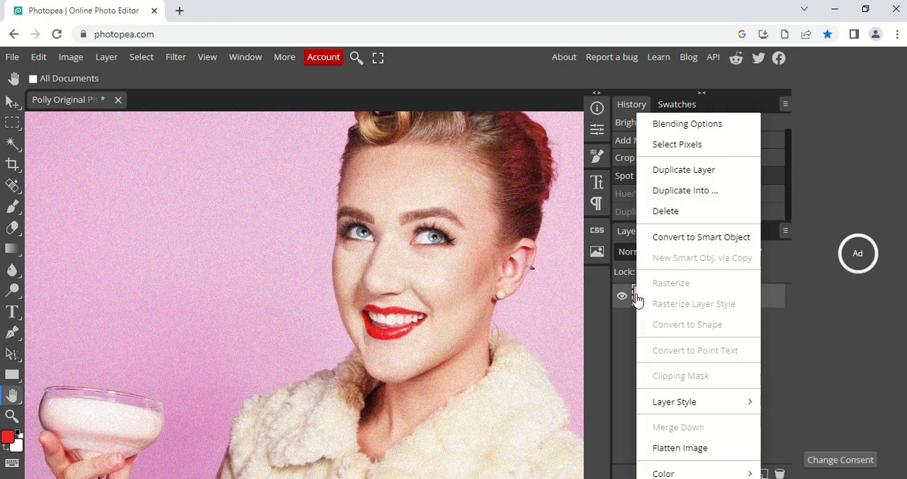
left_click(674, 170)
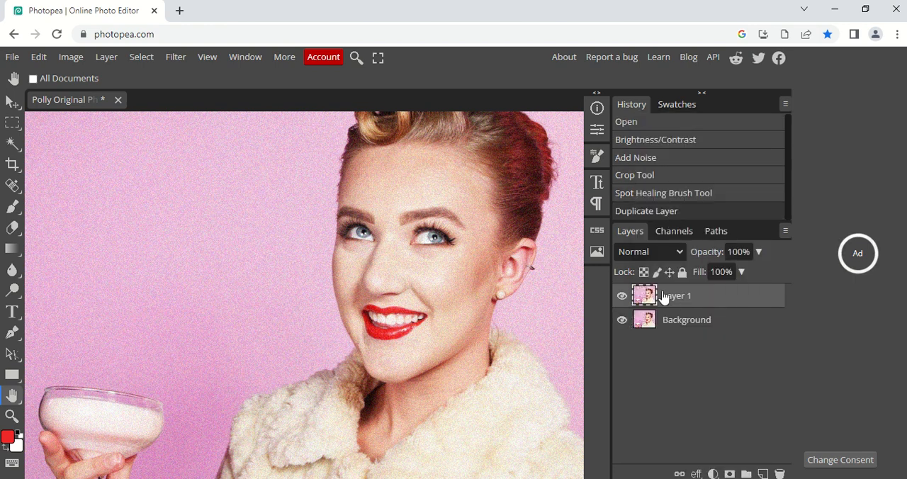
left_click(106, 57)
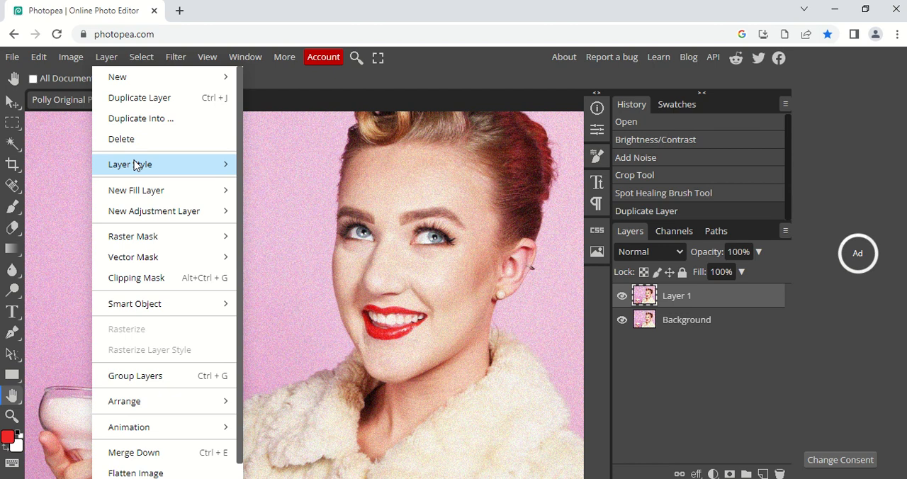
left_click(71, 57)
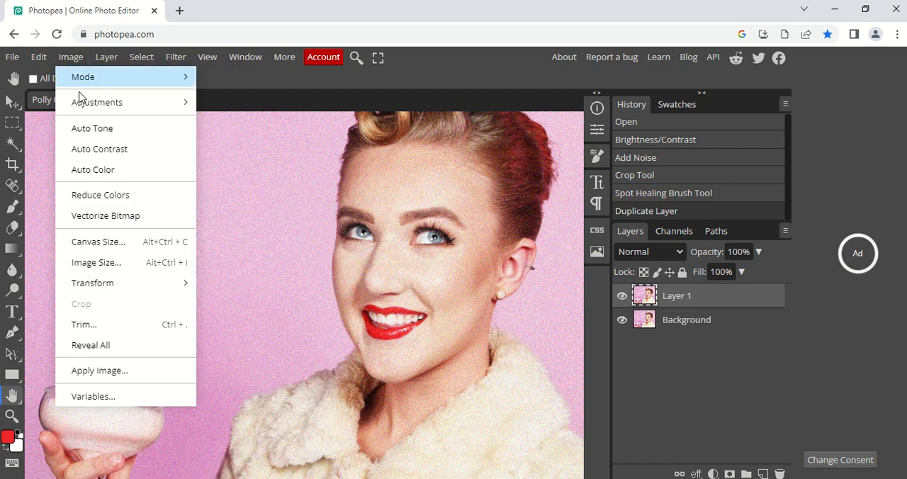
mouse_move(88, 102)
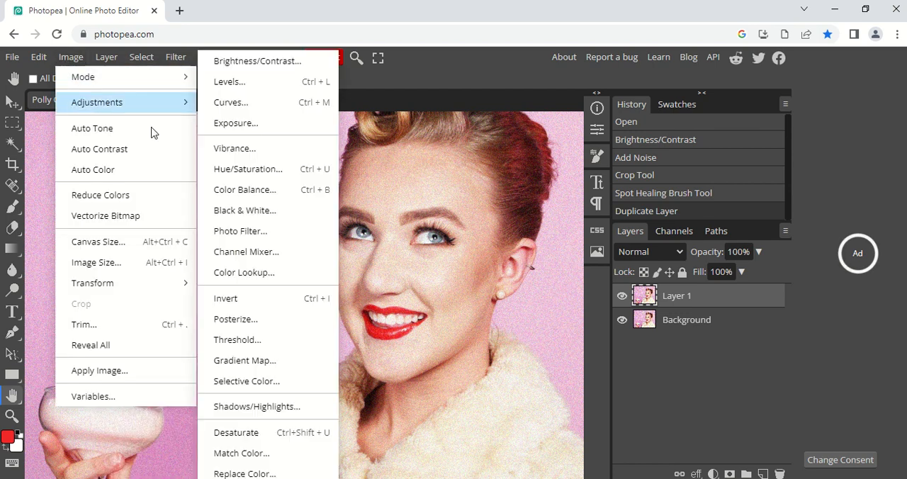
left_click(244, 210)
left_click(242, 157)
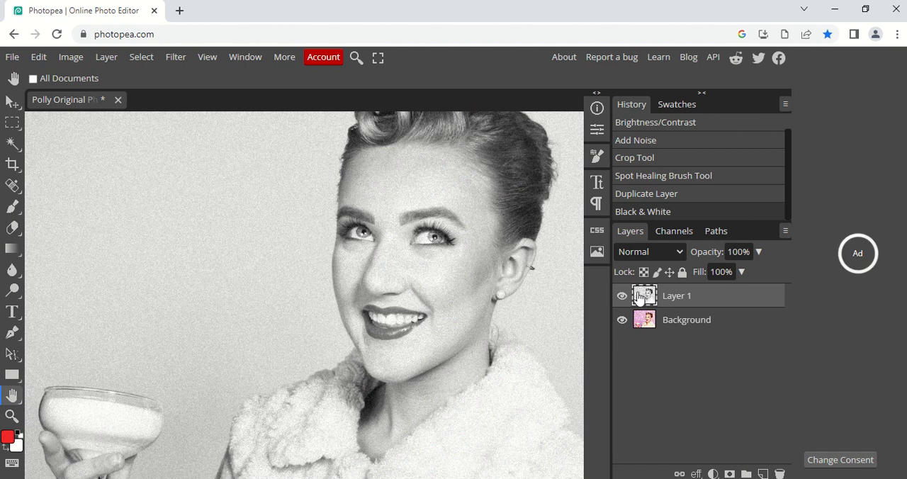
Step: Erase most of the upper lip on the black-and-white layer with a 3 px Eraser at 100% opacity to expose the red beneath
left_click(16, 238)
left_click(64, 228)
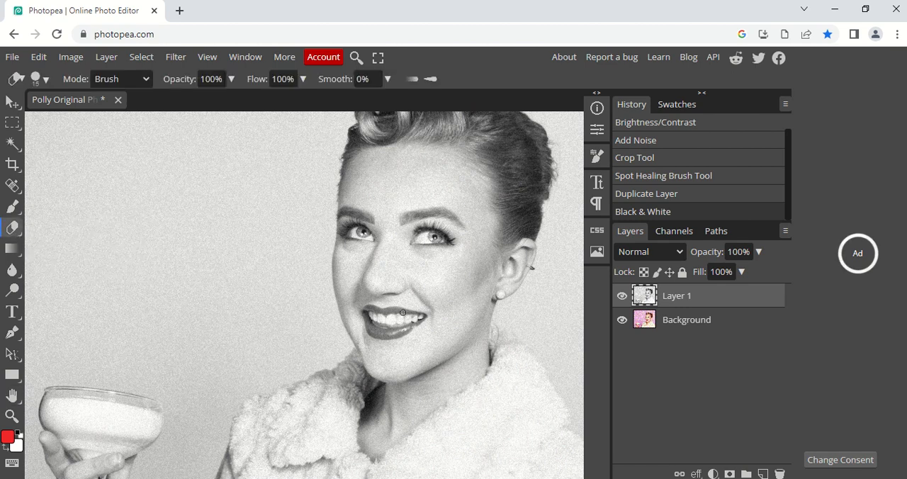
scroll(403, 312, "up", 5)
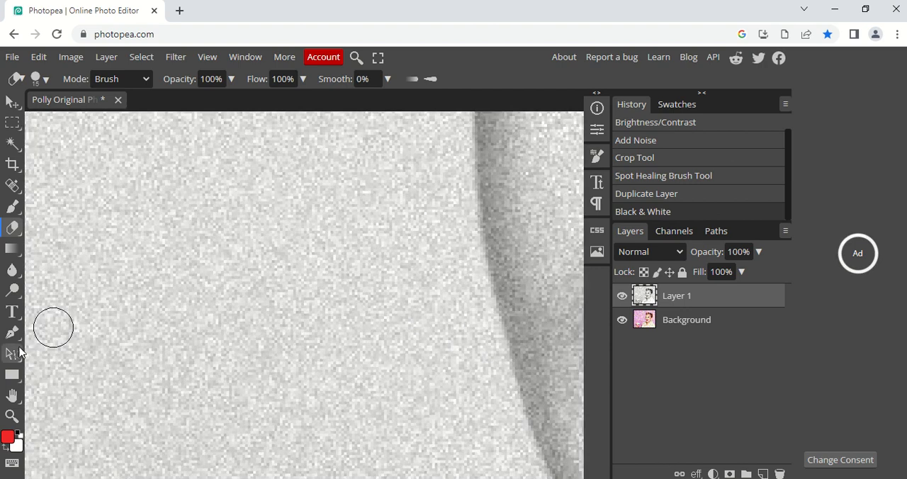
left_click(12, 395)
left_click_drag(330, 368, 4, 260)
left_click_drag(434, 285, 382, 290)
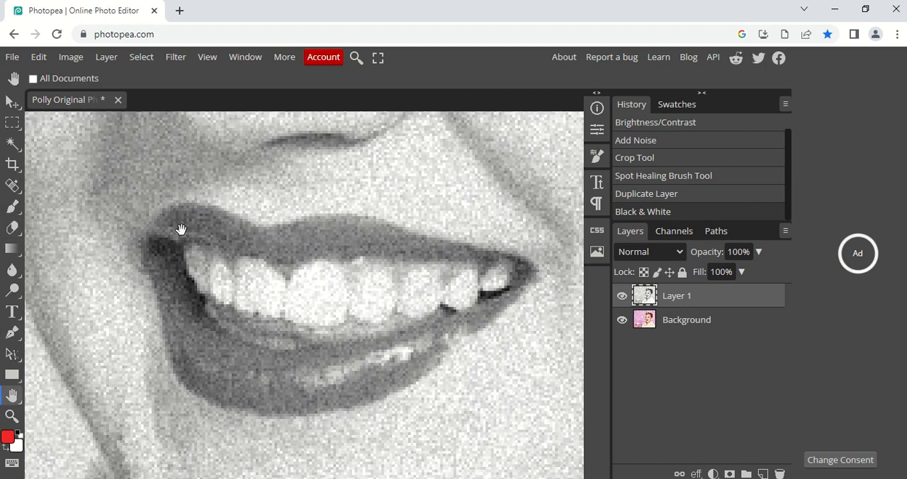
left_click(13, 227)
left_click(56, 227)
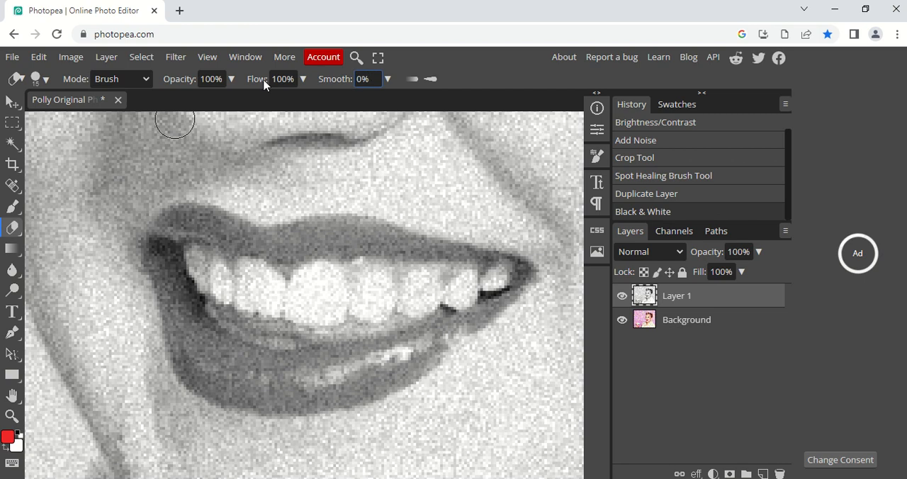
left_click(147, 78)
left_click(146, 78)
left_click(46, 79)
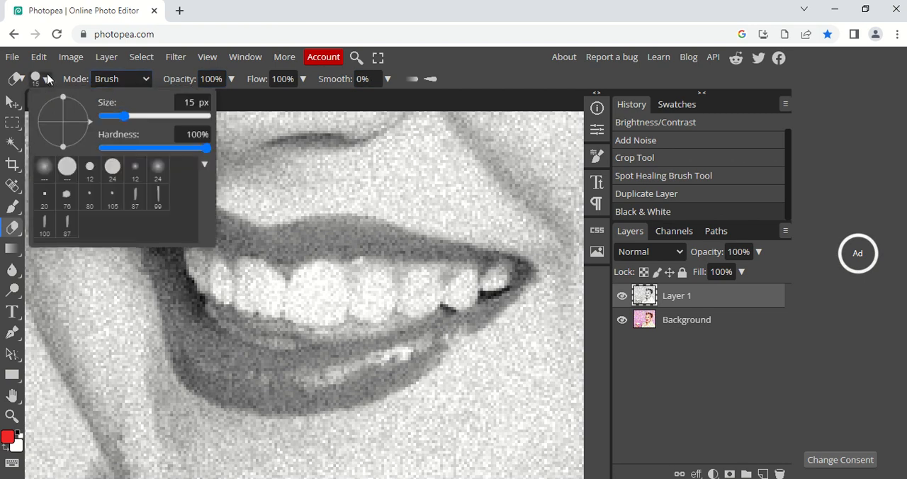
left_click_drag(122, 121, 115, 118)
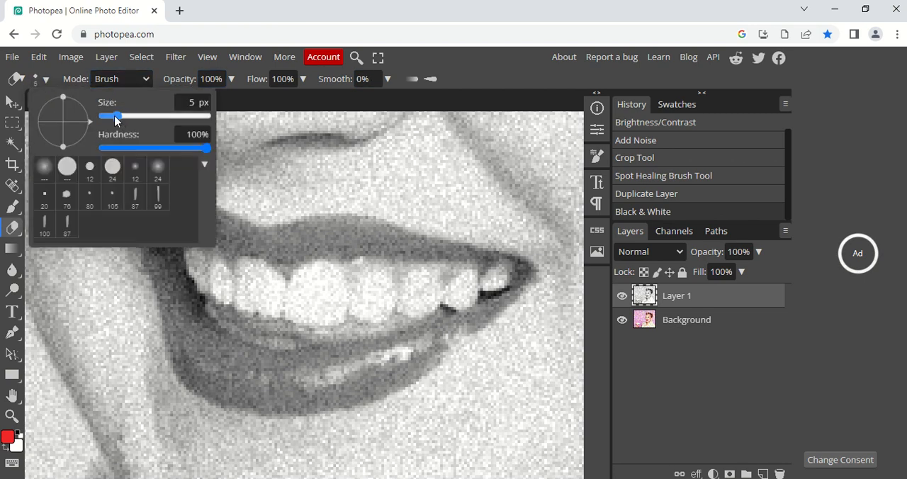
left_click(295, 240)
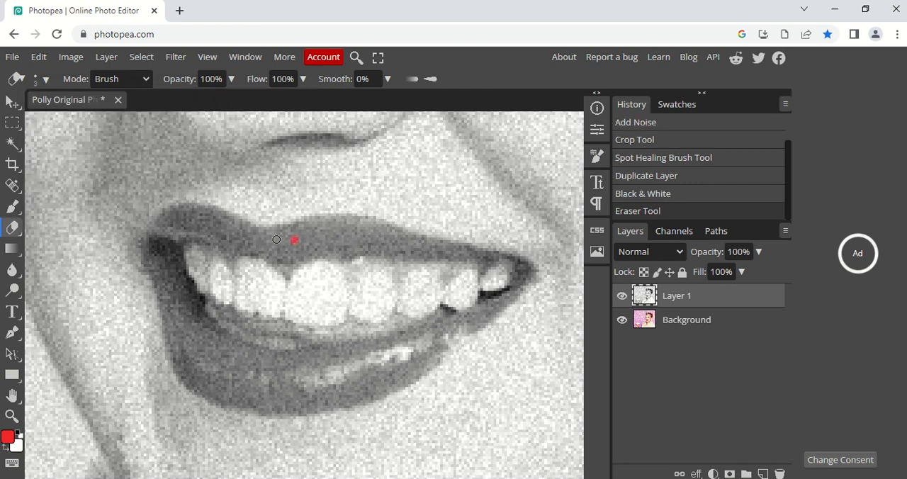
mouse_move(268, 240)
left_mouse_down()
mouse_move(354, 219)
mouse_move(508, 262)
mouse_move(430, 252)
mouse_move(256, 254)
mouse_move(306, 233)
mouse_move(283, 250)
mouse_move(328, 261)
mouse_move(353, 235)
mouse_move(387, 231)
mouse_move(313, 231)
mouse_move(347, 225)
mouse_move(441, 257)
mouse_move(399, 243)
mouse_move(309, 244)
left_mouse_up()
left_click_drag(255, 247, 186, 236)
Step: Lower the Eraser opacity to 37% and erase the remaining grey left part of the upper lip for a fainter red
left_click(230, 80)
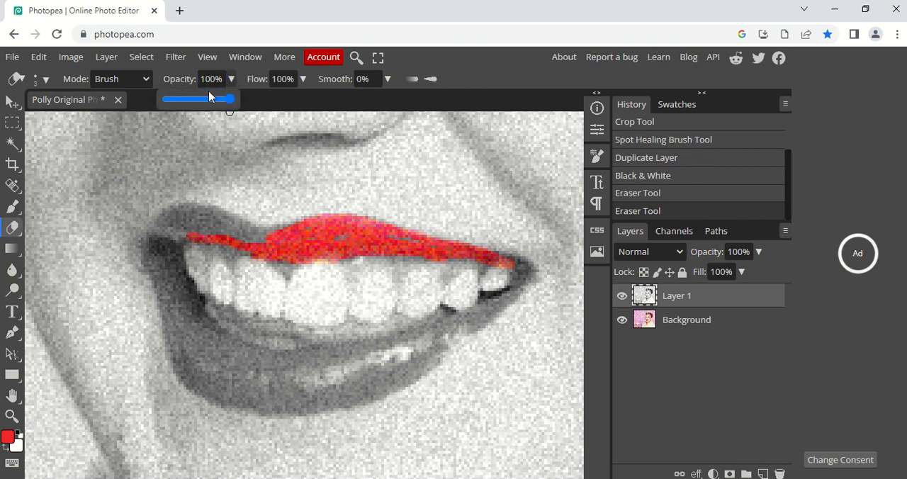
left_click(190, 97)
mouse_move(171, 234)
left_mouse_down()
mouse_move(191, 216)
mouse_move(165, 220)
mouse_move(160, 230)
mouse_move(169, 233)
mouse_move(157, 239)
mouse_move(173, 219)
mouse_move(189, 223)
mouse_move(200, 212)
mouse_move(196, 237)
mouse_move(217, 220)
mouse_move(207, 229)
mouse_move(243, 231)
left_mouse_up()
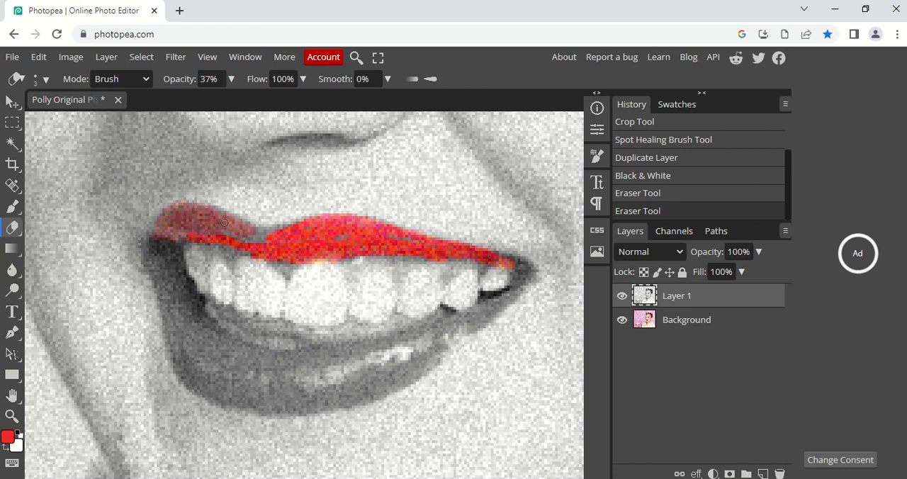
mouse_move(205, 210)
left_mouse_down()
mouse_move(202, 249)
mouse_move(210, 240)
left_mouse_up()
left_click_drag(283, 229, 271, 237)
key("ctrl+minus")
key("ctrl+minus")
key("ctrl+minus")
key("ctrl+minus")
key("ctrl+minus")
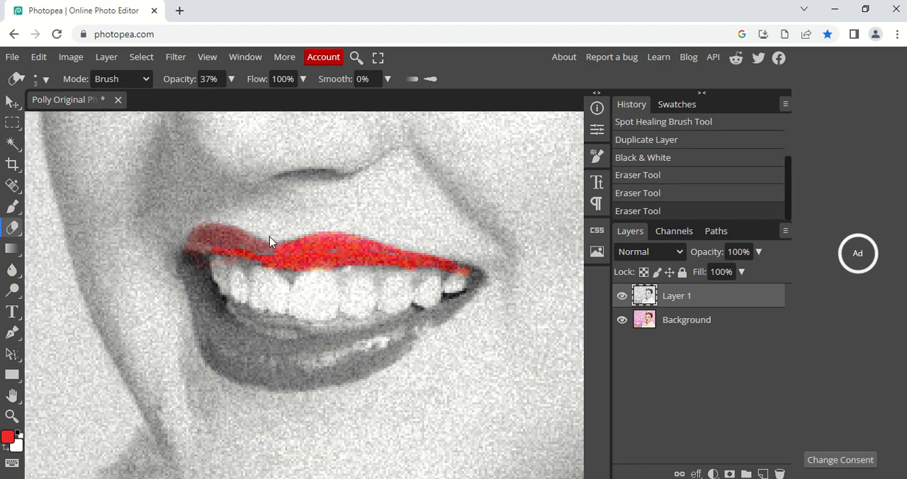
key("ctrl+minus")
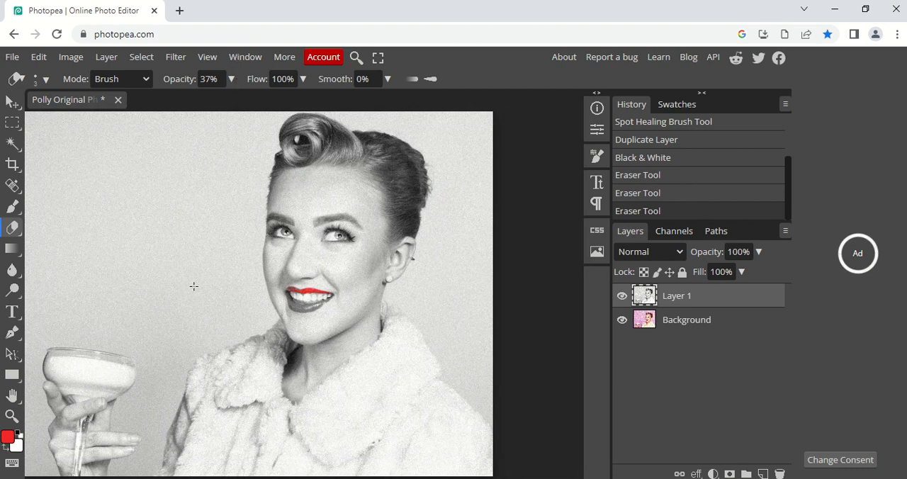
Step: Preview the Cutout effect on the black-and-white layer in the Filter Gallery and leave without applying it
left_click(177, 57)
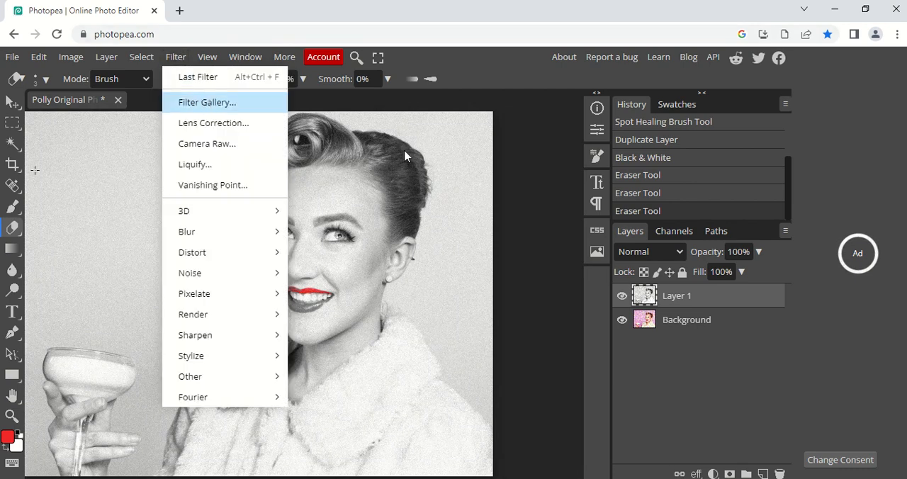
left_click(217, 104)
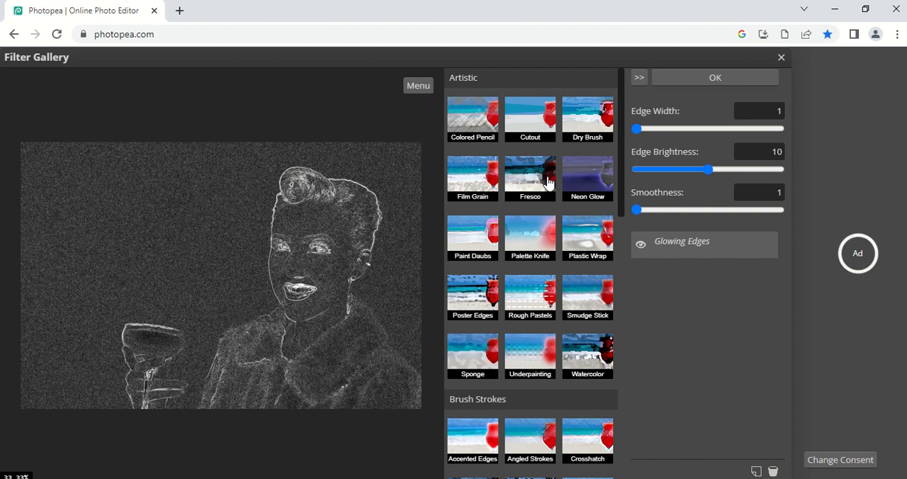
left_click(521, 136)
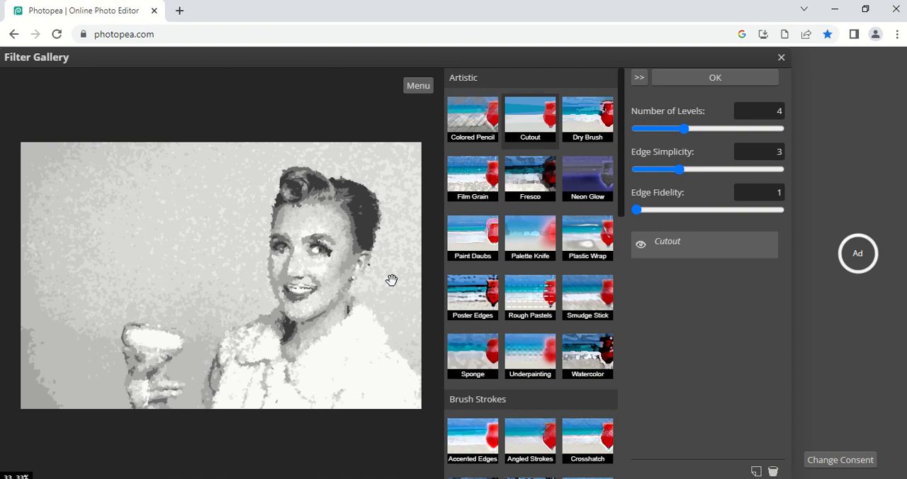
left_click(781, 58)
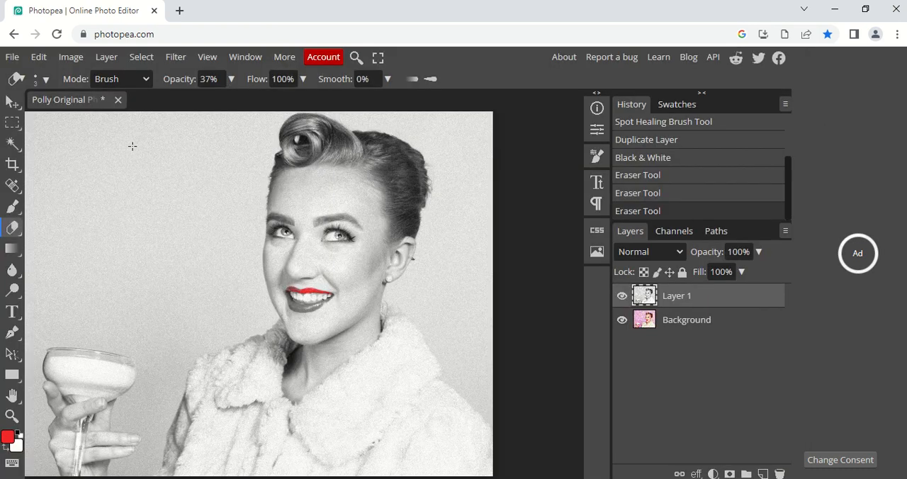
Step: Draw a freehand Lasso selection around the face on the black-and-white layer, from the forehead above the eyebrows down to the chin
left_click(12, 395)
left_click_drag(134, 340, 237, 329)
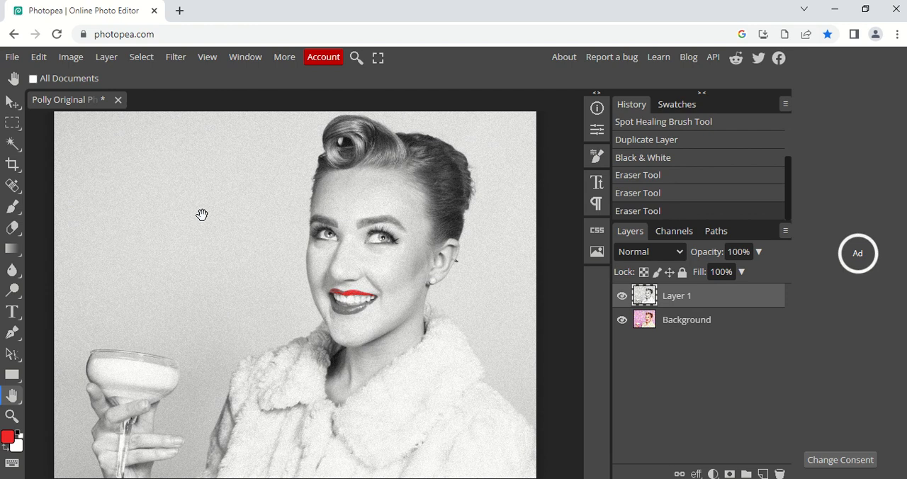
left_click(12, 122)
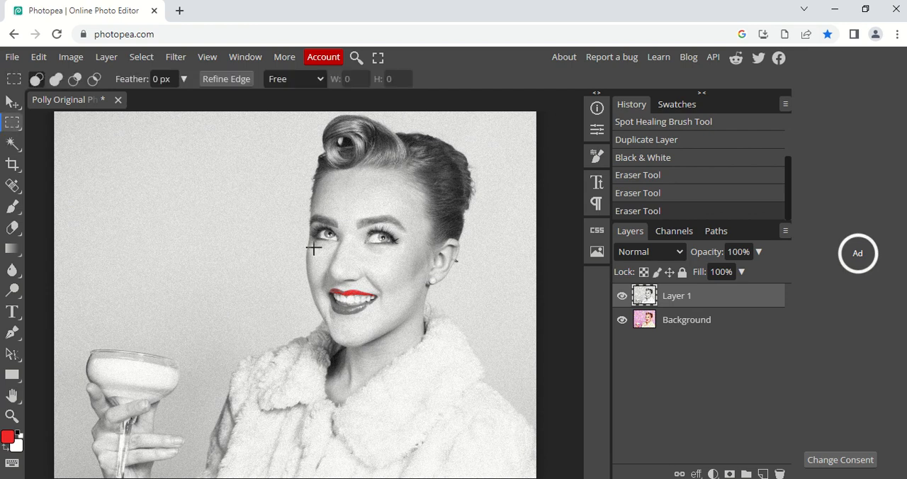
key("ctrl+plus")
key("ctrl+plus")
key("ctrl+plus")
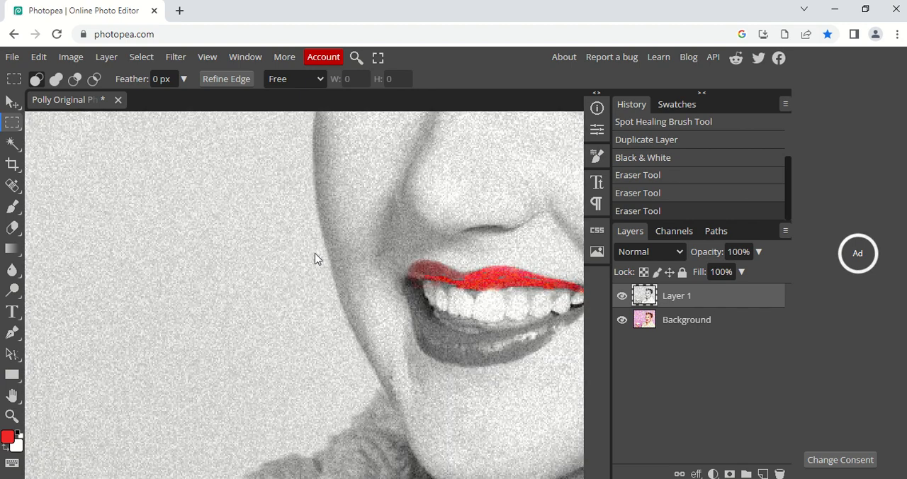
key("ctrl+minus")
key("ctrl+minus")
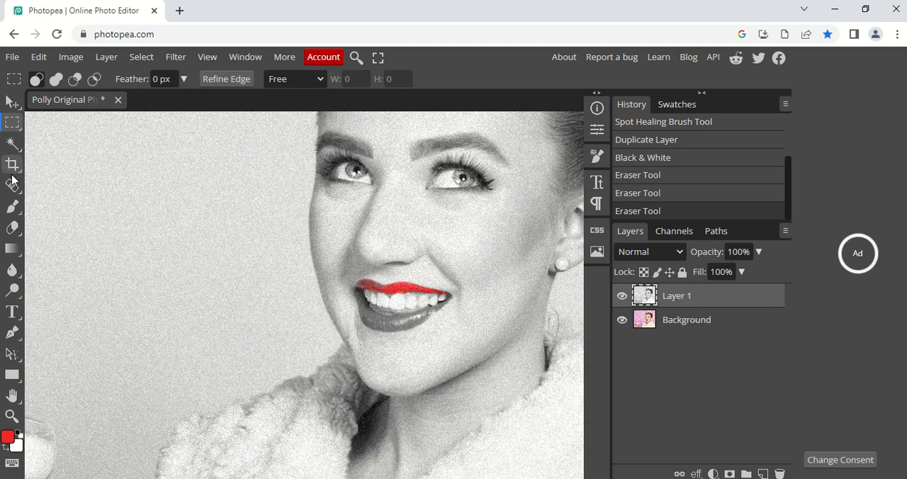
left_click(14, 124)
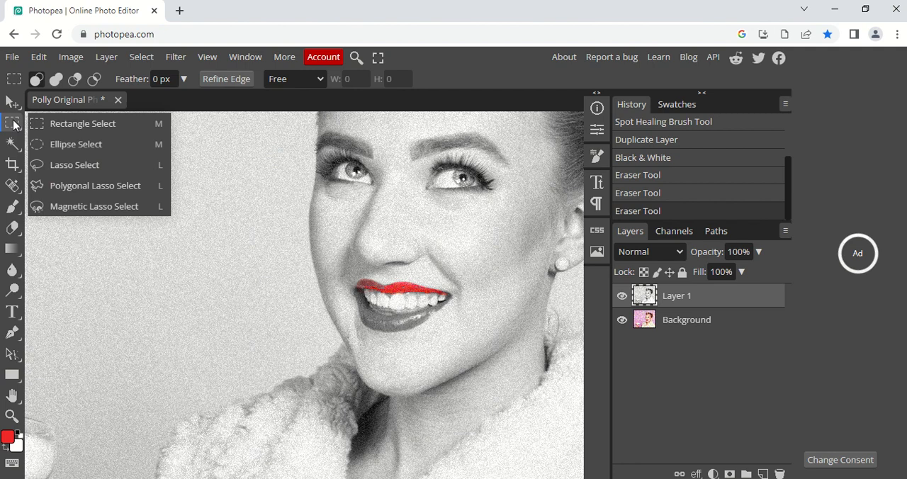
left_click(68, 166)
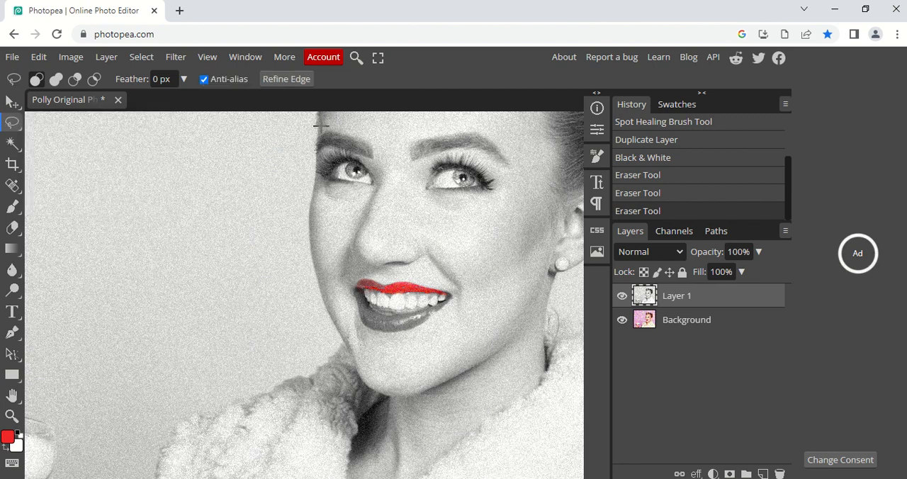
mouse_move(322, 122)
left_mouse_down()
mouse_move(372, 130)
mouse_move(479, 117)
mouse_move(500, 125)
mouse_move(520, 152)
mouse_move(523, 179)
mouse_move(491, 250)
mouse_move(486, 306)
mouse_move(460, 368)
left_mouse_up()
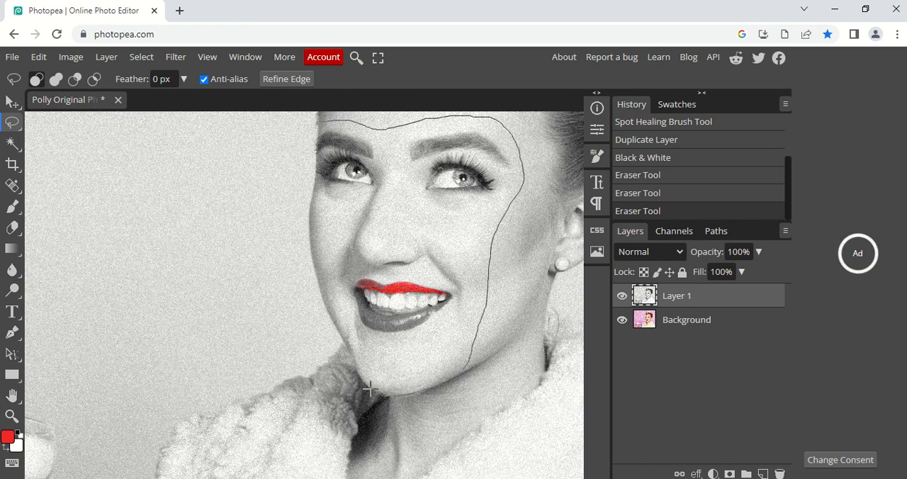
mouse_move(369, 388)
left_mouse_down()
mouse_move(308, 232)
mouse_move(316, 115)
left_mouse_up()
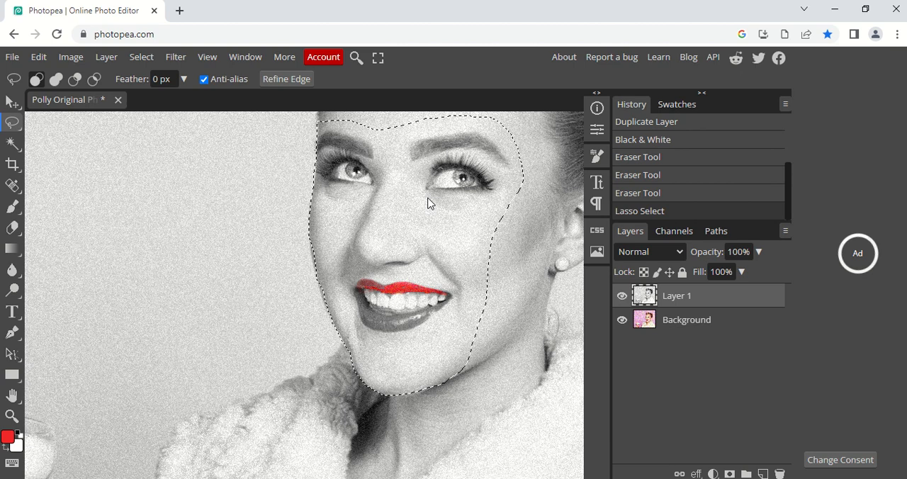
Step: Copy the selected face onto a new layer and check the cutout by temporarily hiding Layer 1 and the Background
key("ctrl+c")
key("ctrl+v")
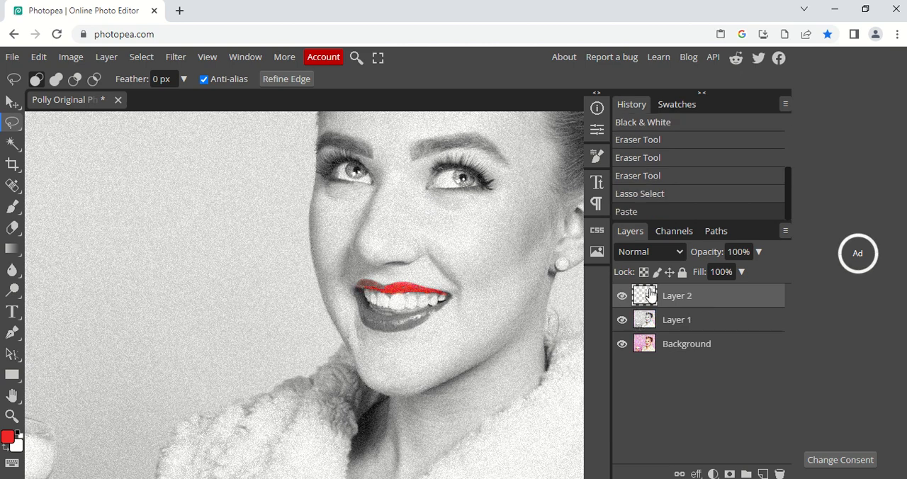
left_click(622, 321)
left_click(621, 344)
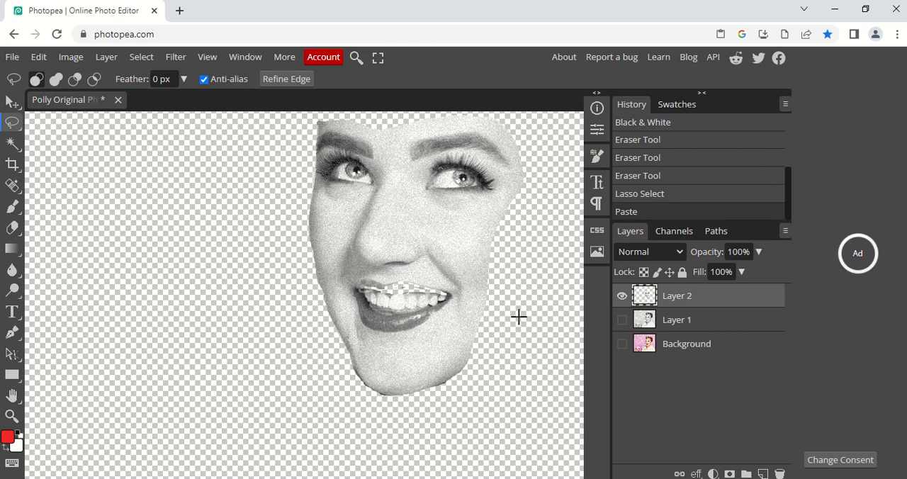
left_click(622, 320)
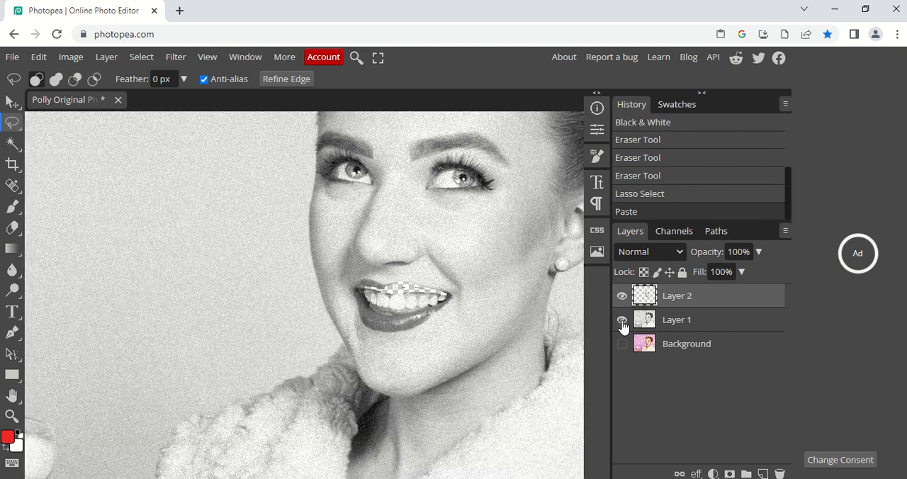
left_click(622, 344)
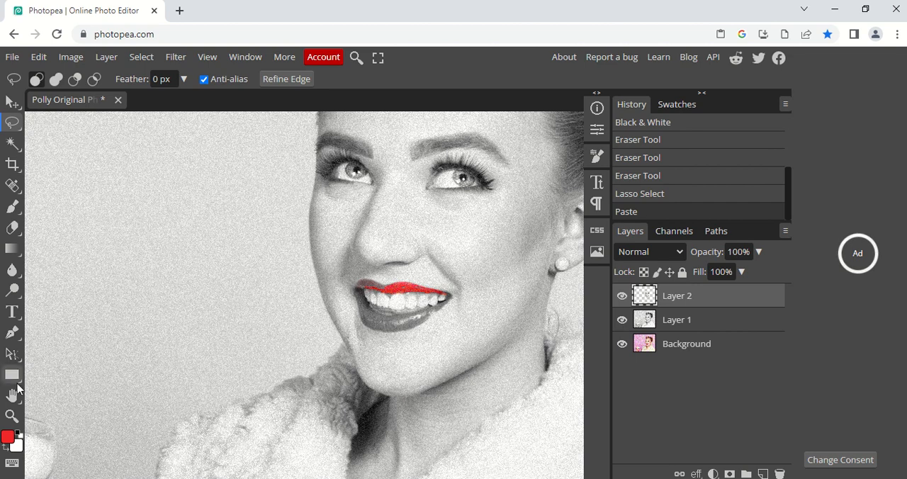
Step: Move the pasted face a little left of the original so they overlap, and duplicate its layer
left_click(12, 102)
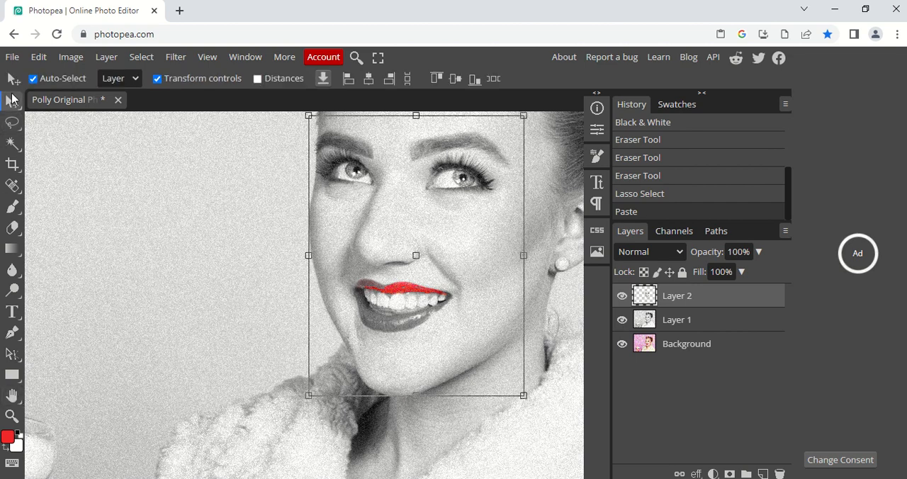
left_click_drag(335, 236, 334, 213)
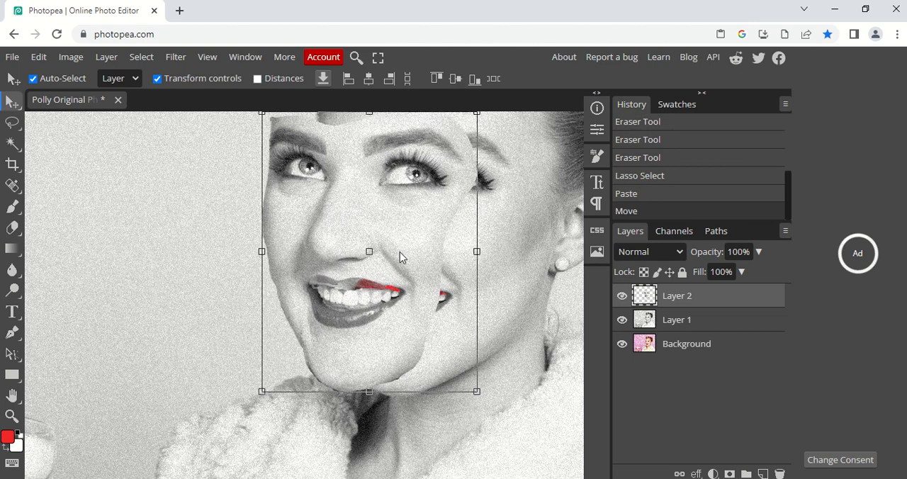
key("ctrl+j")
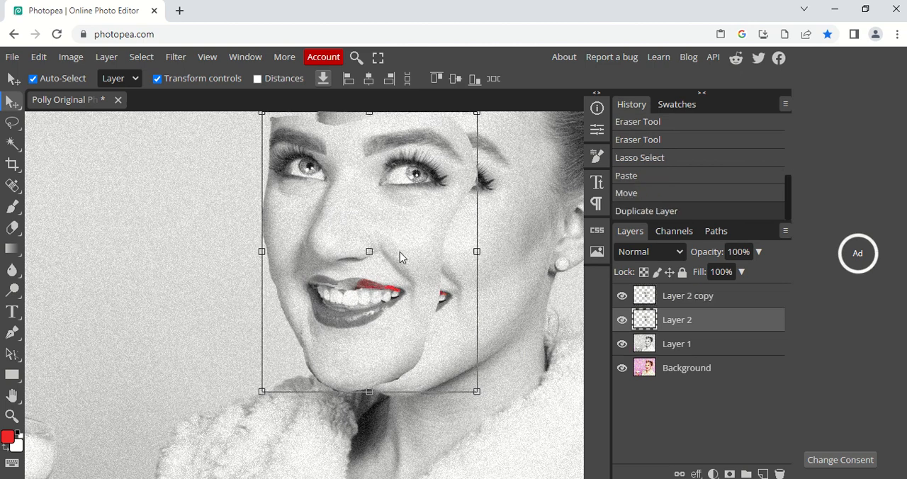
Step: Move the duplicated face further left to form a row of three overlapping faces, and deselect all layers
left_click(639, 296)
mouse_move(300, 170)
left_mouse_down()
mouse_move(327, 171)
mouse_move(294, 164)
left_mouse_up()
scroll(301, 176, "down", 3)
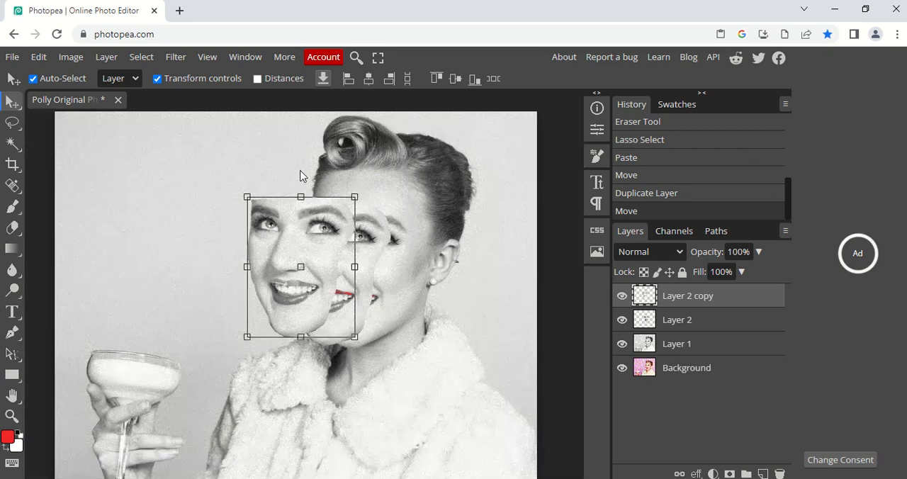
left_click(645, 441)
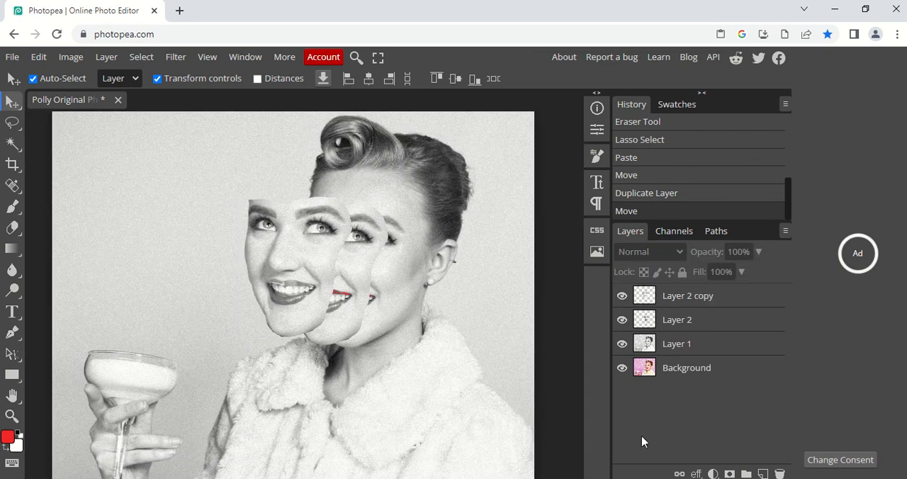